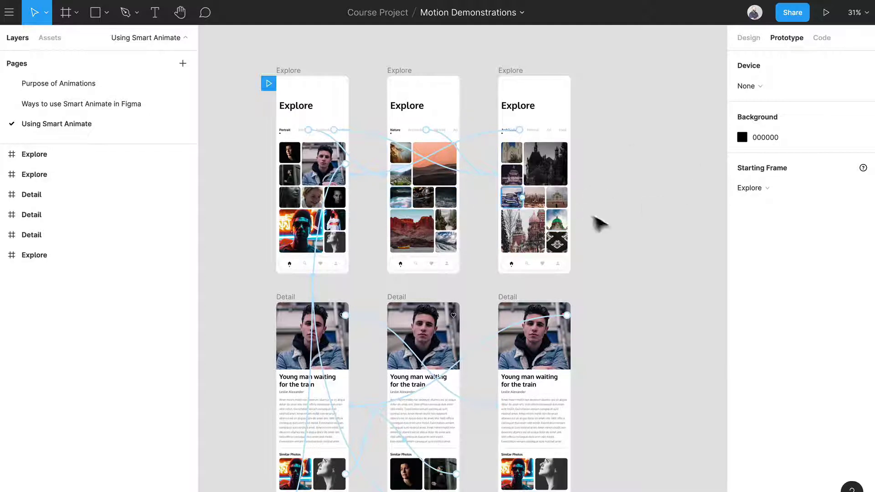
Examine the prototype connections that link the Explore and Detail frames, focusing on the category labels of the first Explore frames.
drag(386, 201, 428, 265)
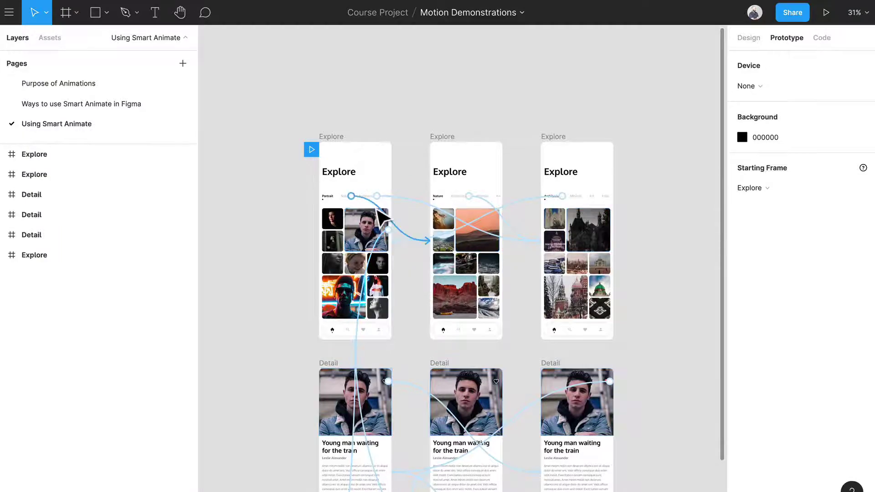
scroll(383, 219, up, 5)
scroll(382, 219, down, 5)
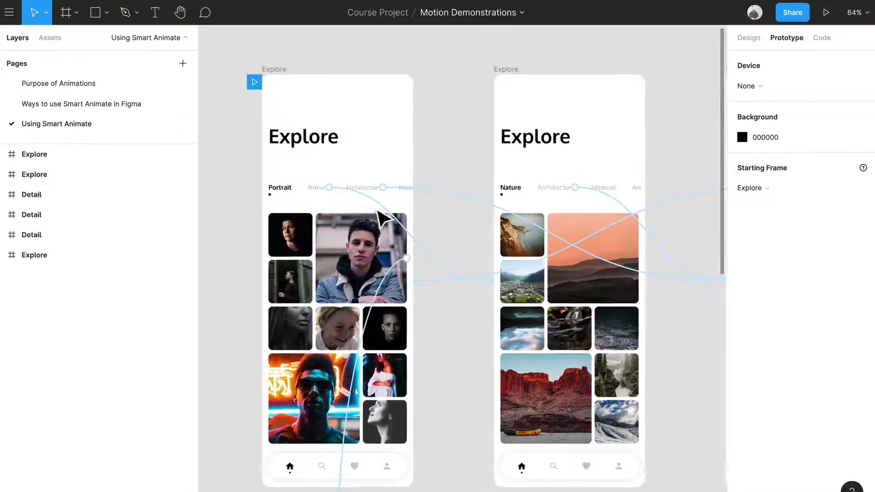
drag(467, 351, 456, 305)
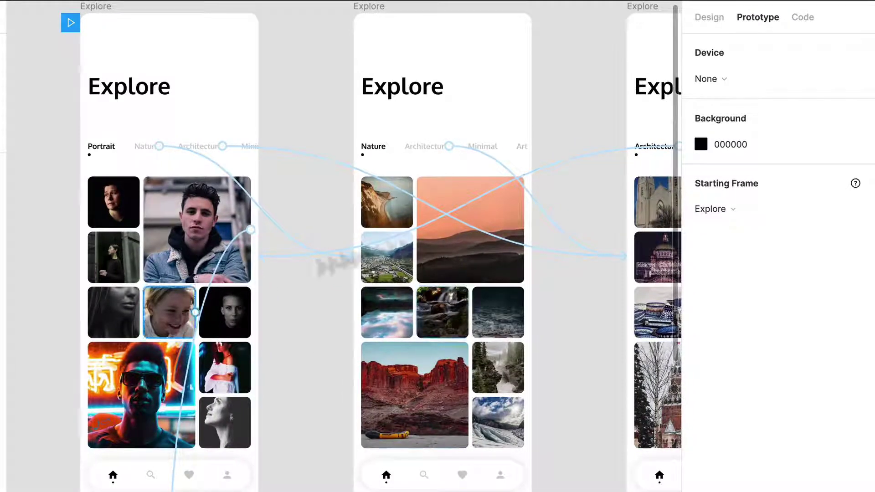
scroll(142, 152, up, 2)
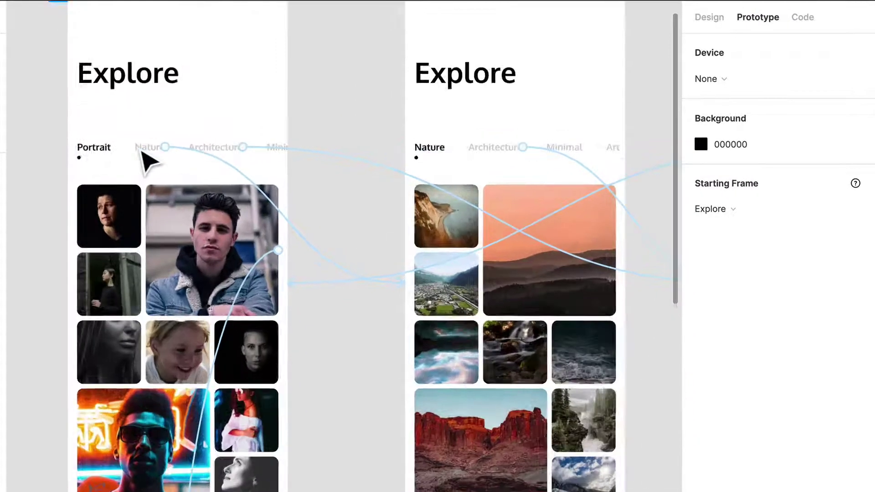
Switch to the design view without connections and compare the category navigation row across the three Explore frames.
click(708, 18)
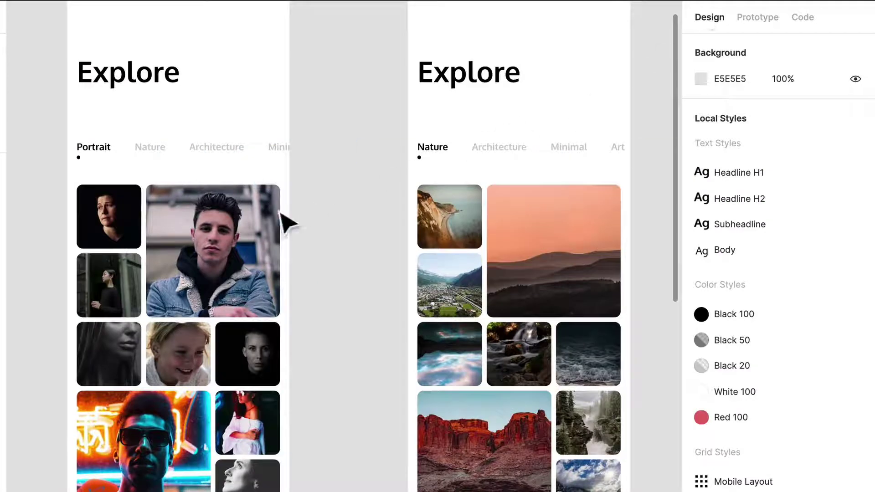
drag(250, 239, 230, 350)
drag(275, 290, 262, 216)
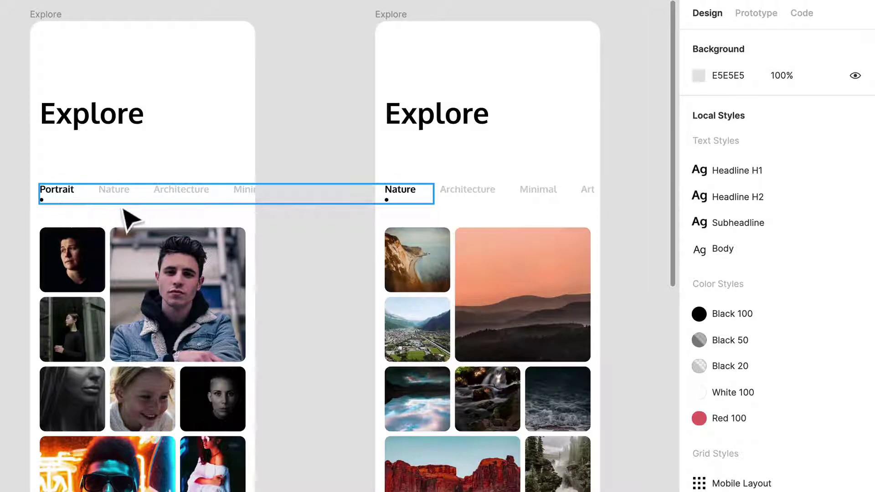
mouse_move(472, 249)
mouse_down()
mouse_move(408, 259)
mouse_move(227, 224)
mouse_move(481, 261)
mouse_up()
scroll(228, 224, down, 3)
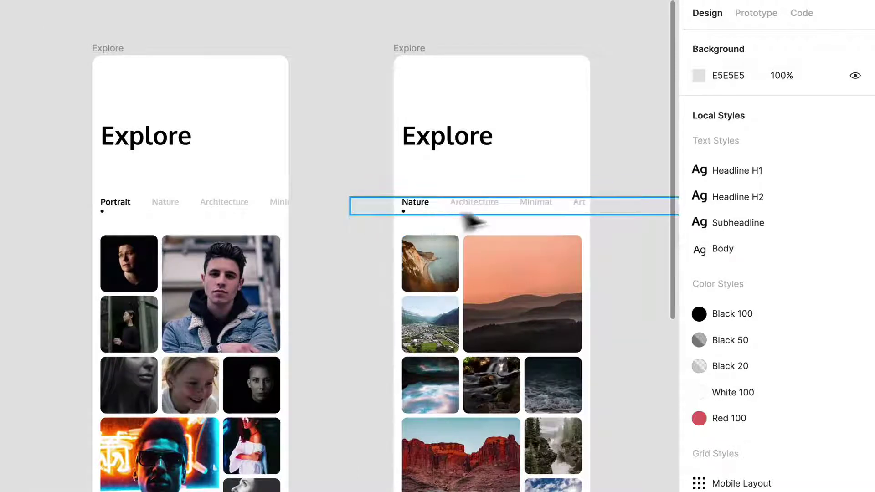
drag(512, 269, 221, 277)
drag(362, 267, 520, 257)
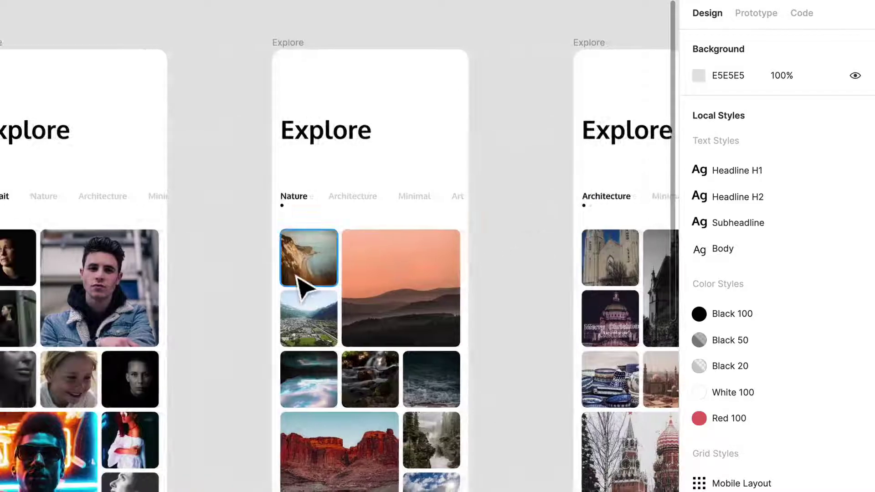
Compare the photo grids and category navigation of the Portrait and Nature versions of the Explore frame.
drag(302, 282, 380, 256)
drag(324, 289, 279, 246)
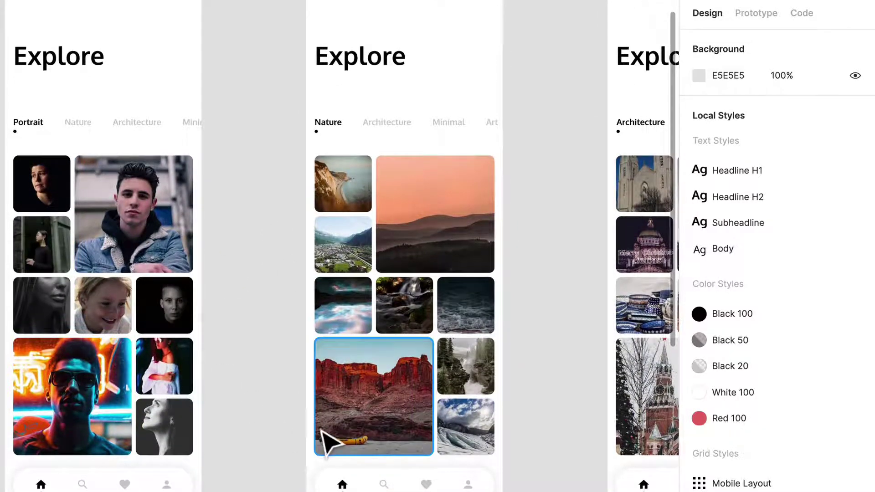
drag(209, 303, 242, 402)
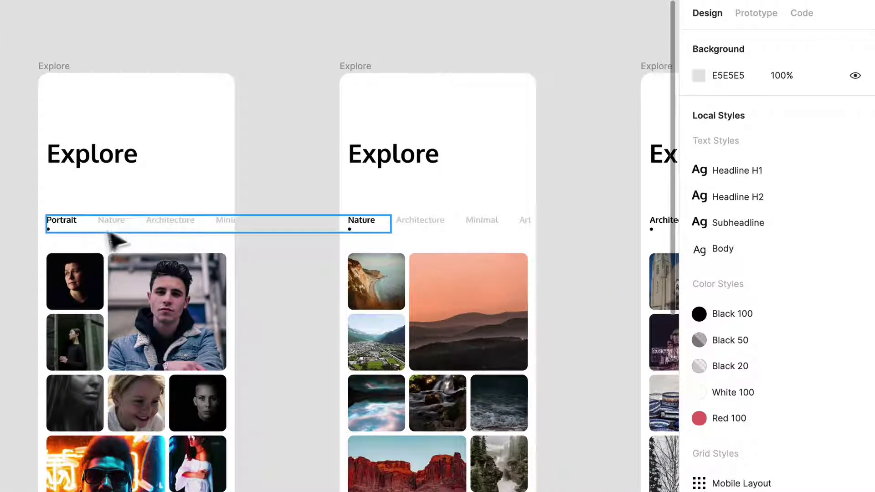
drag(312, 257, 282, 220)
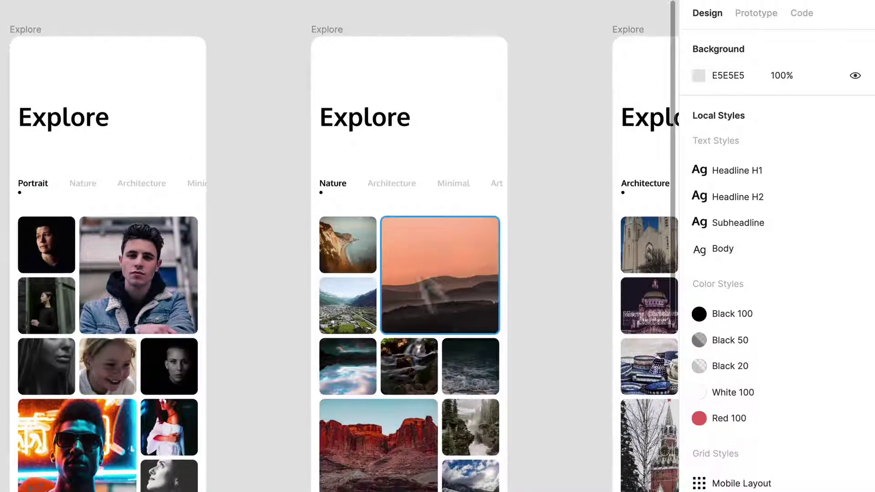
drag(470, 368, 462, 371)
drag(221, 91, 350, 132)
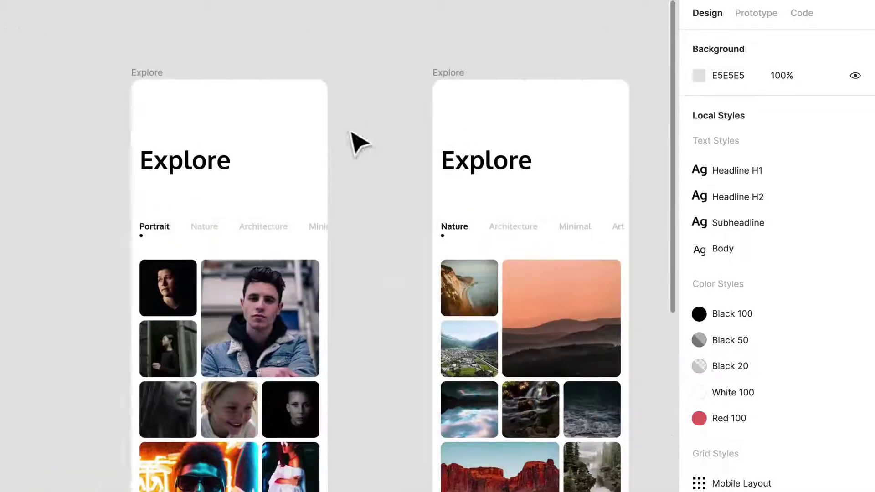
scroll(367, 250, up, 3)
drag(353, 314, 367, 244)
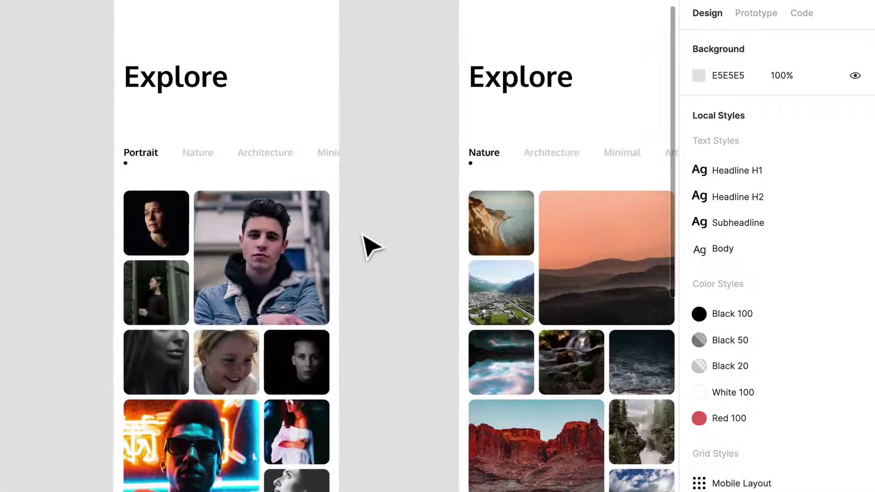
Inspect the interaction and animation settings of the Nature label's link from the first Explore frame to the second.
click(768, 15)
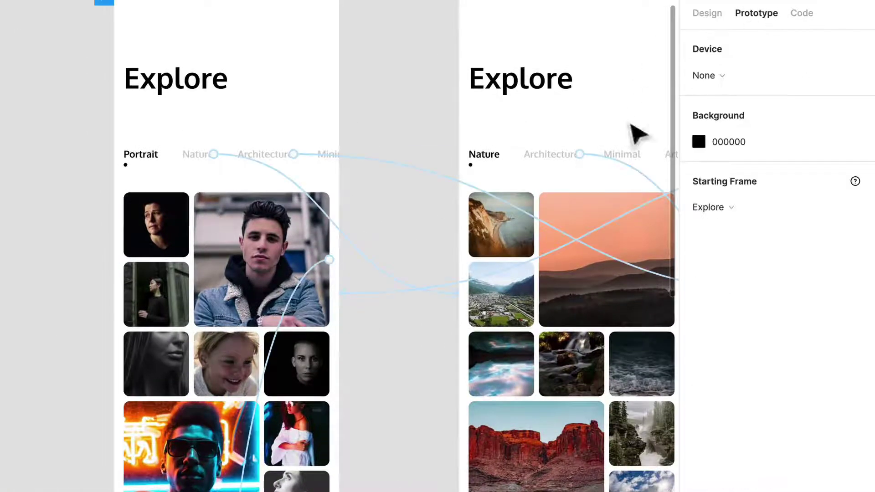
click(218, 156)
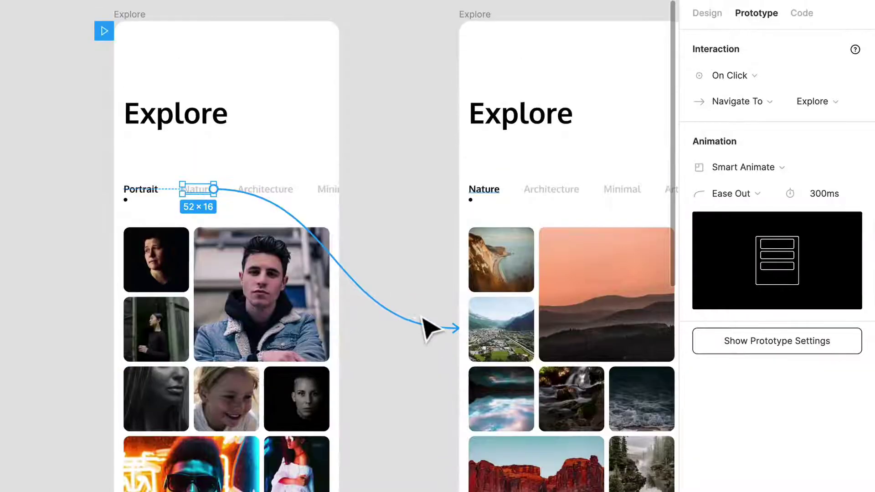
drag(426, 321, 405, 320)
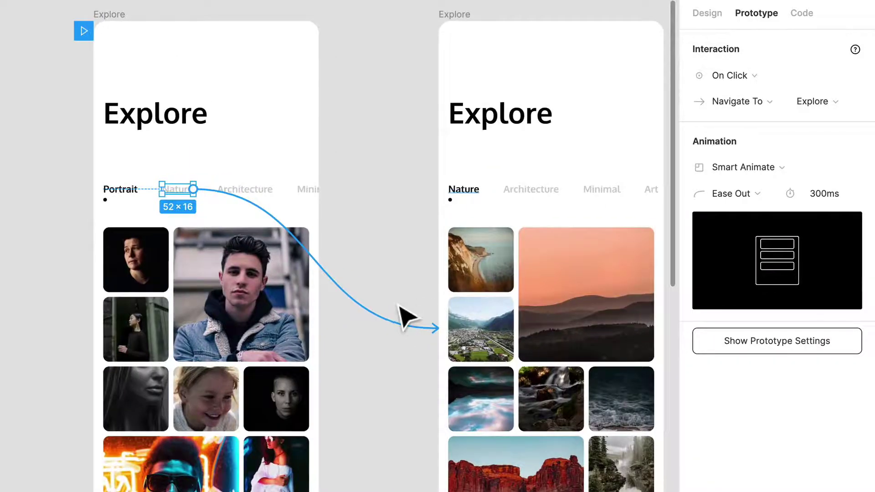
scroll(395, 312, down, 1)
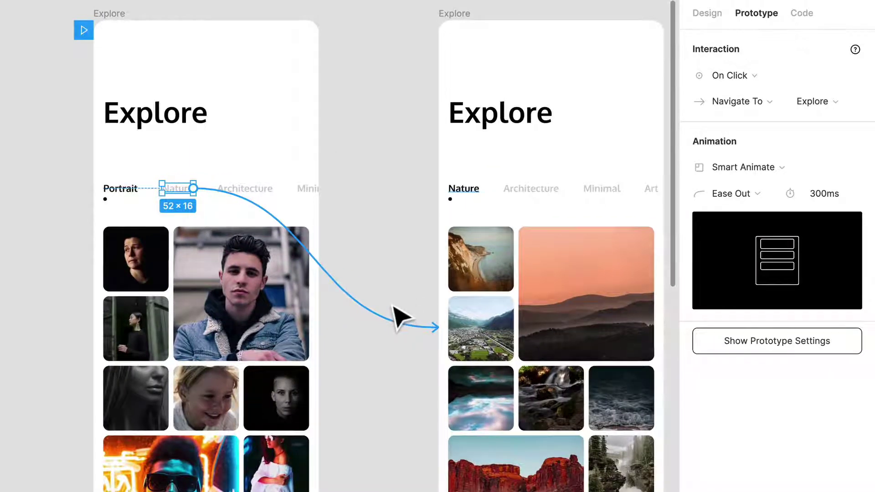
drag(417, 294, 335, 281)
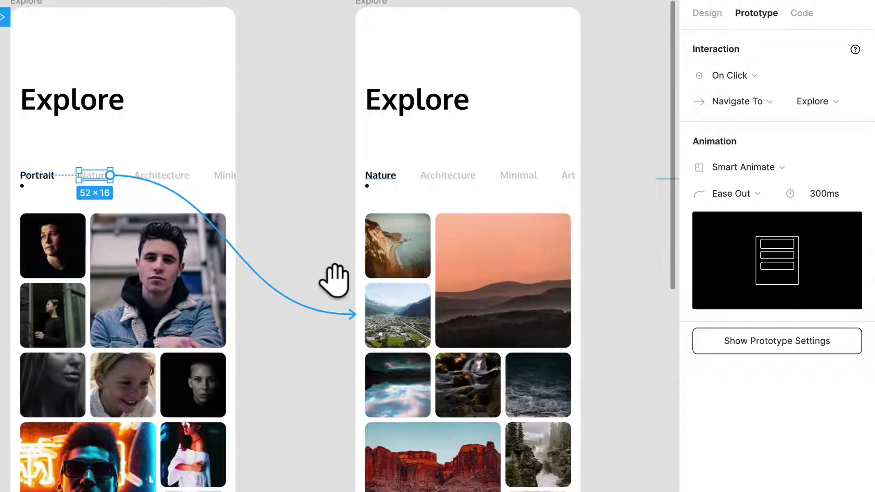
drag(230, 256, 307, 270)
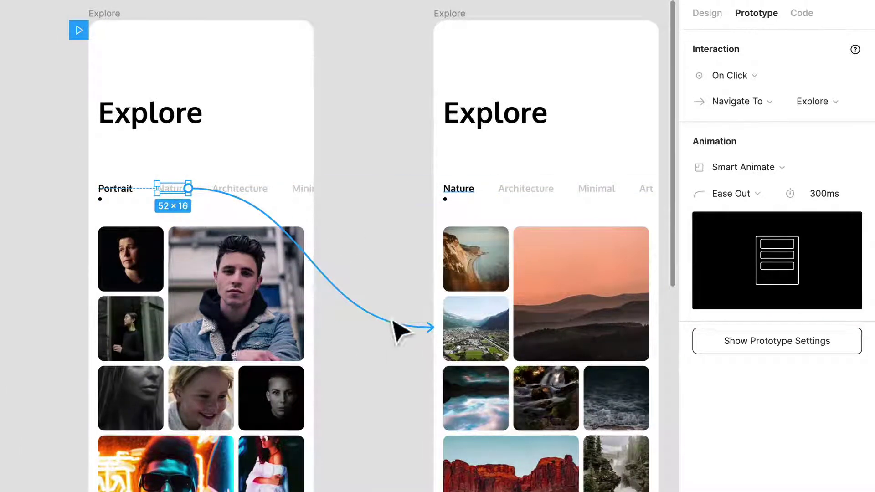
drag(391, 321, 296, 309)
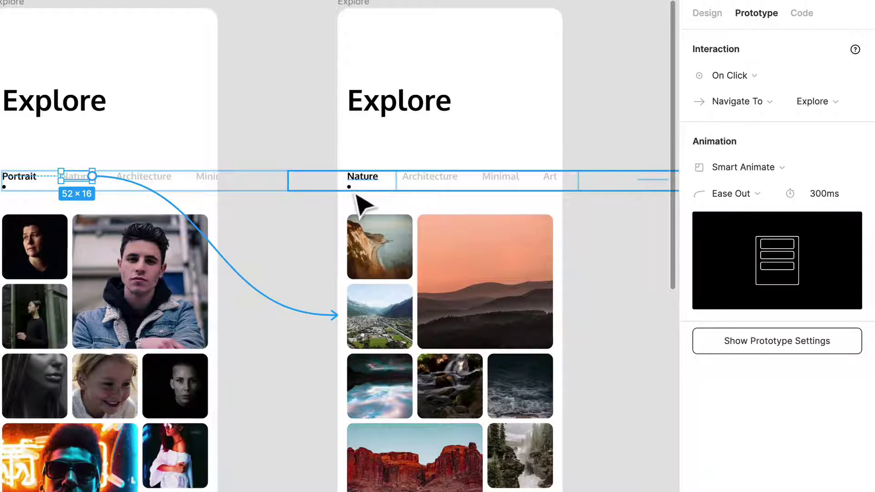
drag(289, 264, 372, 275)
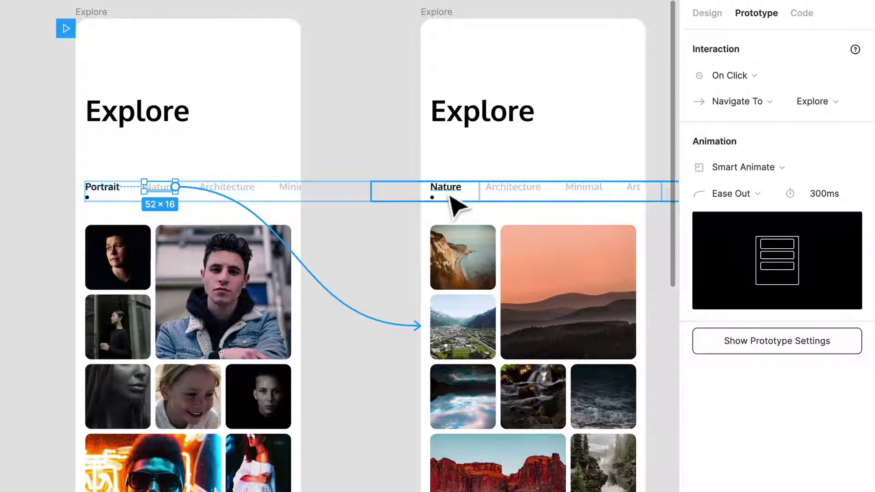
drag(449, 319, 368, 242)
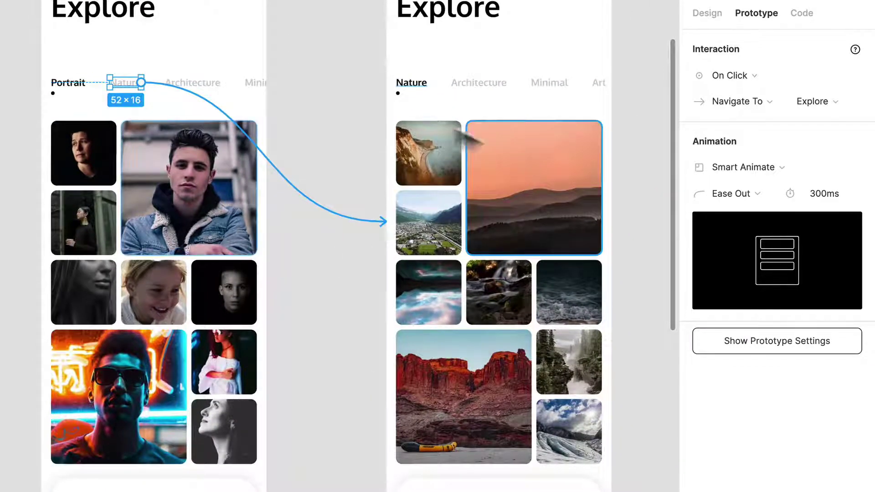
drag(332, 229, 327, 259)
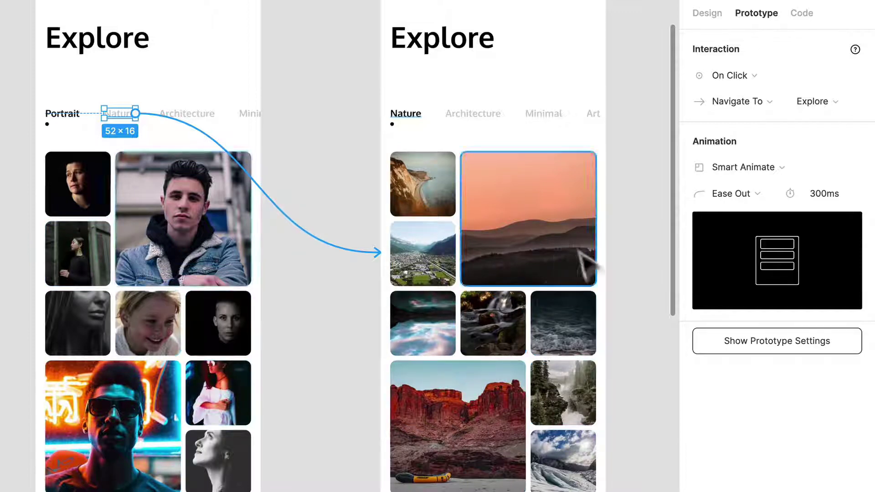
Select the second Explore frame's sub navigation and compare that frame with the Architecture version it links to.
drag(563, 327, 357, 404)
click(512, 231)
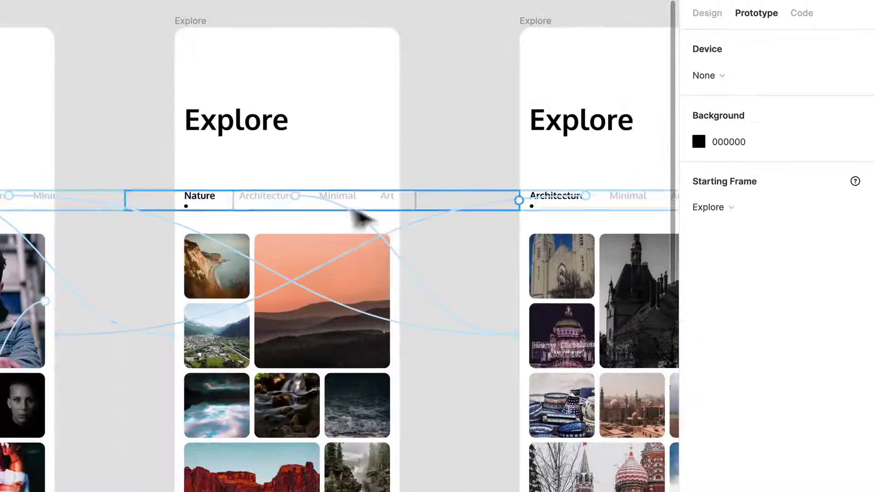
click(267, 197)
drag(525, 291, 369, 286)
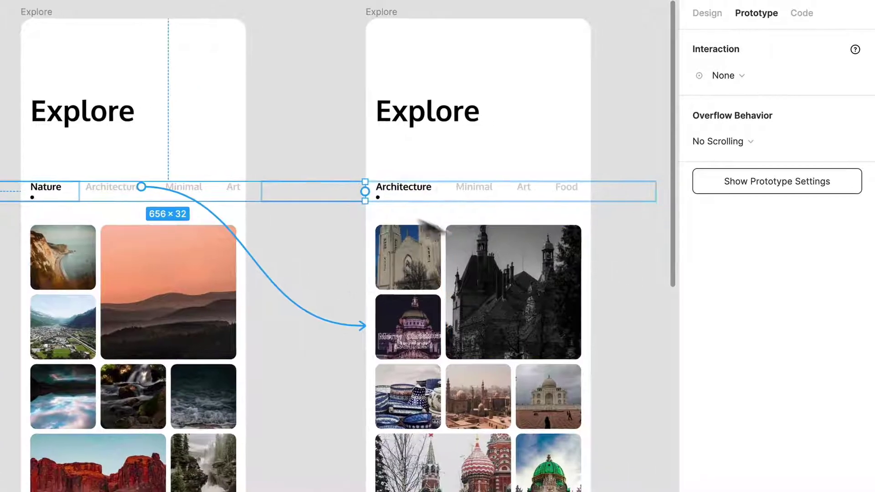
scroll(407, 329, up, 1)
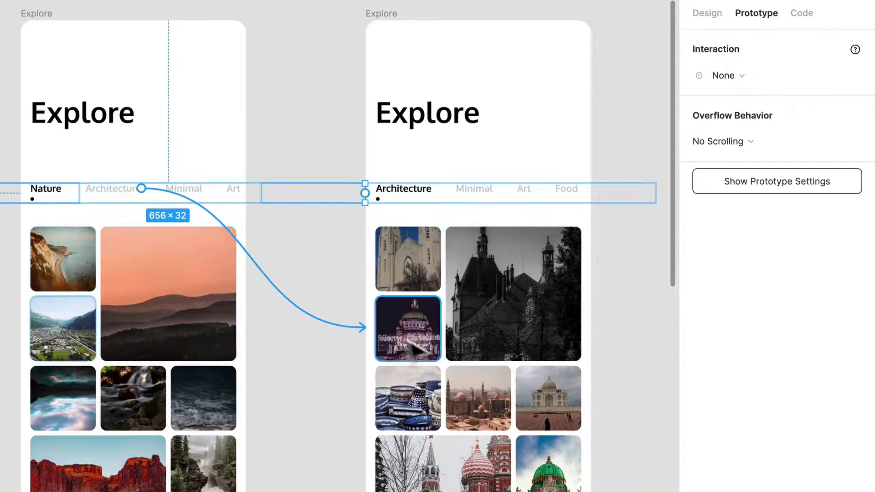
scroll(372, 182, down, 3)
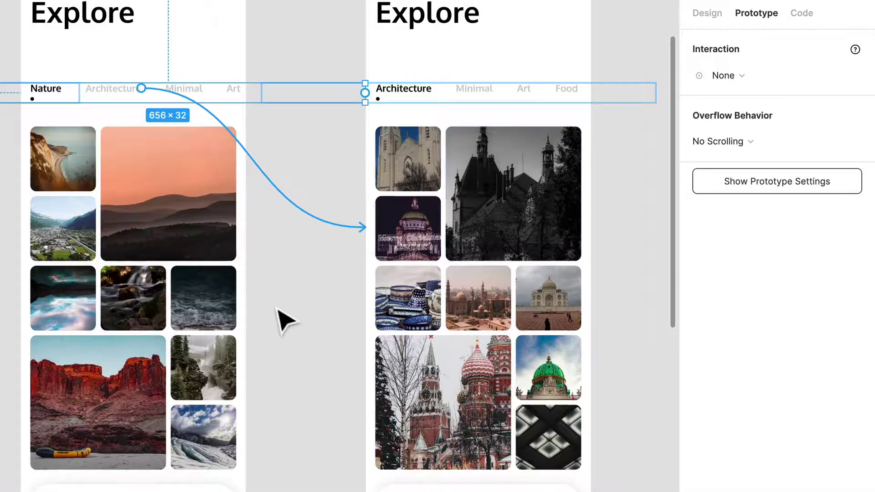
Review the photo grids of the Portrait and Nature Explore frames again and clear the sub navigation selection.
scroll(281, 310, down, 3)
scroll(281, 310, left, 4)
drag(313, 311, 553, 293)
drag(451, 254, 349, 397)
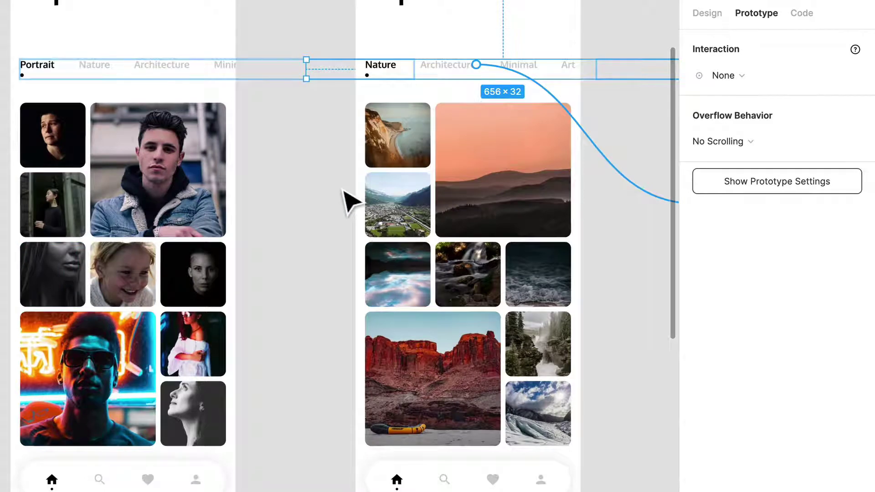
drag(351, 200, 313, 287)
click(306, 274)
Set the prototype's device to iPhone 11 Pro.
scroll(276, 255, down, 1)
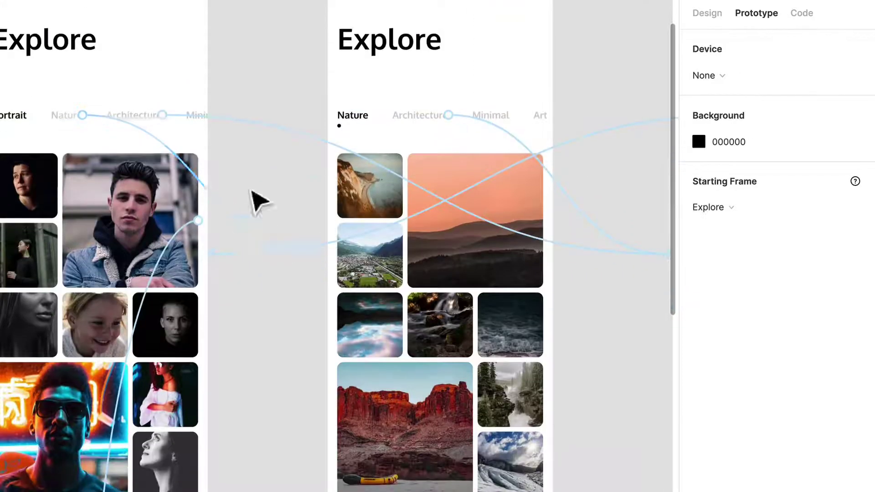
drag(252, 191, 318, 260)
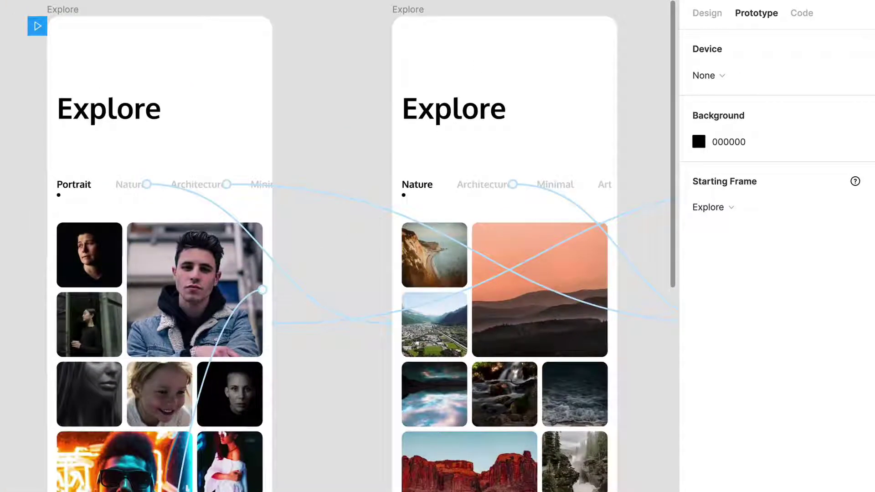
click(725, 73)
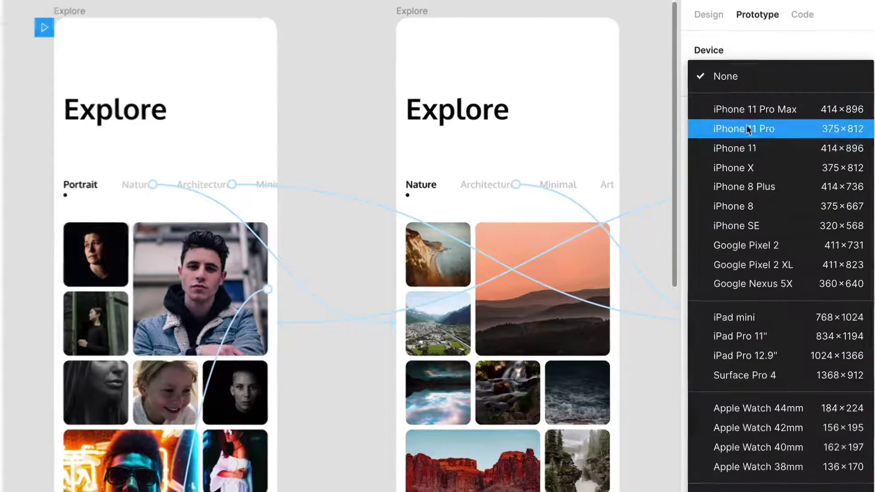
click(748, 127)
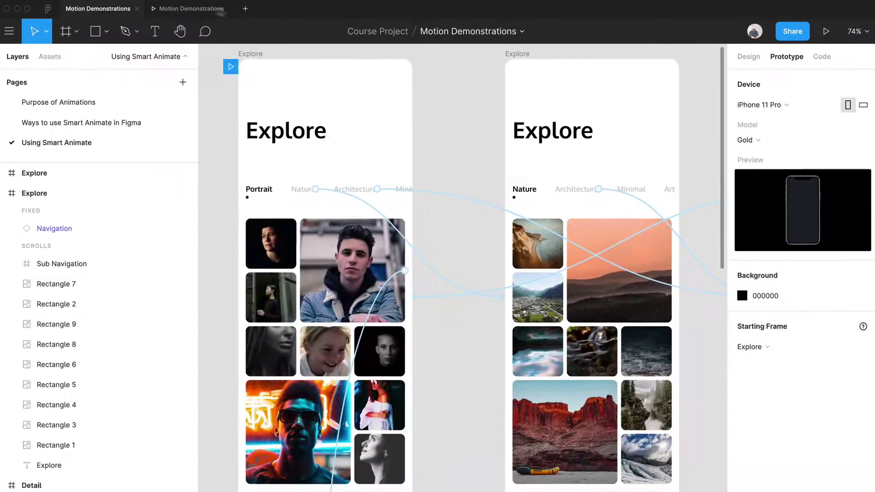
Show the running Motion Demonstrations prototype and set its display scaling to Fill – Scale down or up to fill.
click(203, 10)
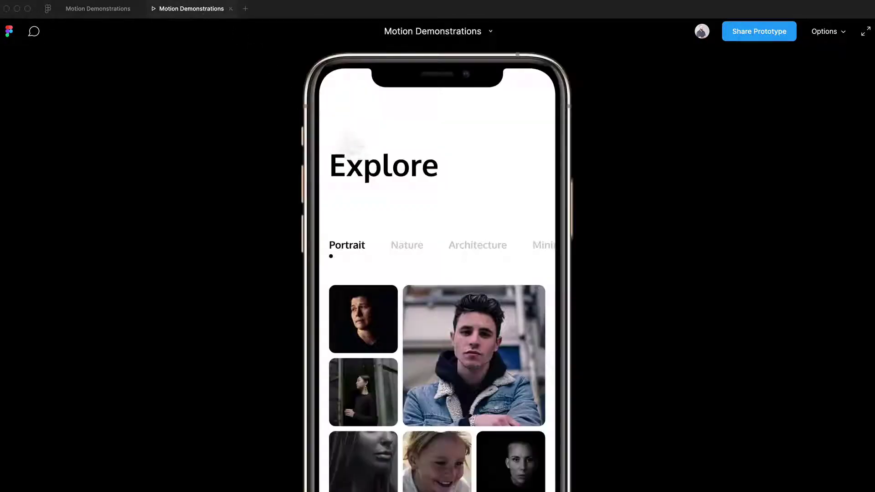
click(823, 36)
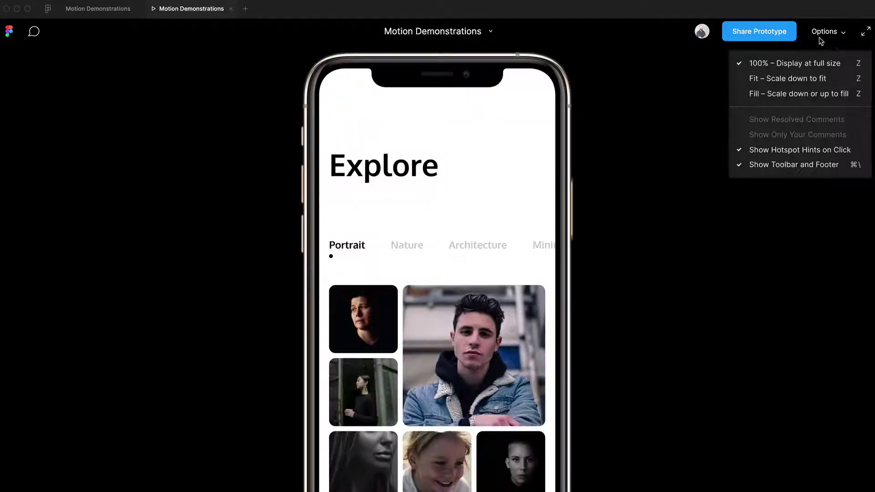
click(823, 94)
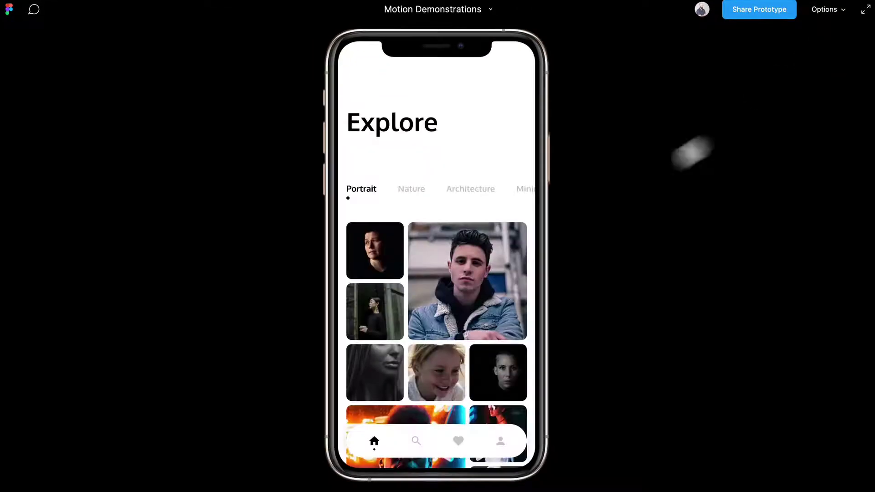
Preview the Explore screen's Nature and Architecture categories, restart the prototype, and look through the Architecture photo grid.
click(412, 193)
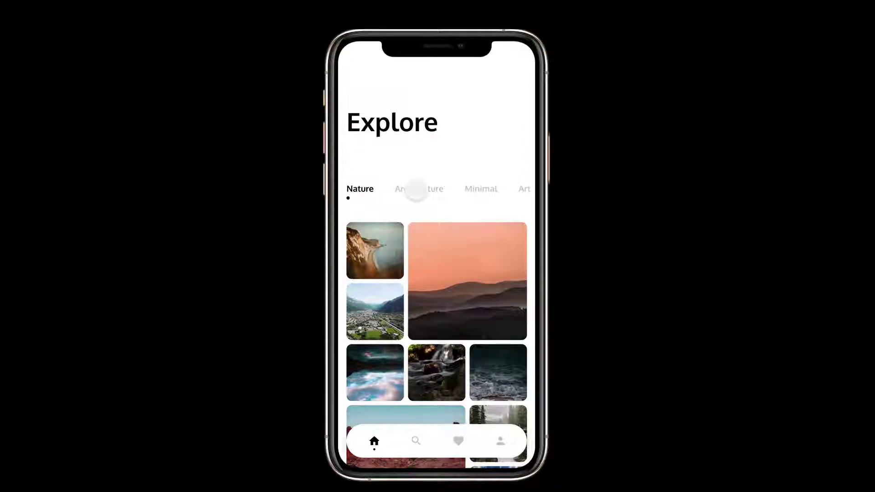
click(416, 190)
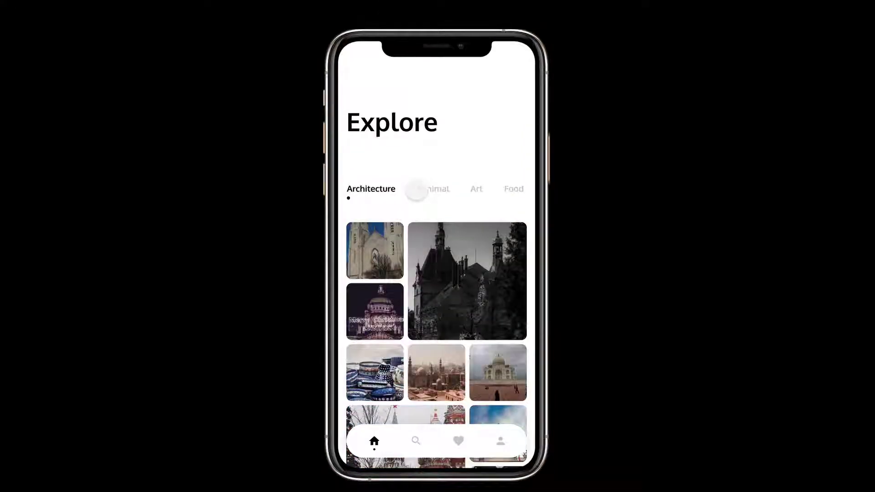
drag(356, 187, 384, 191)
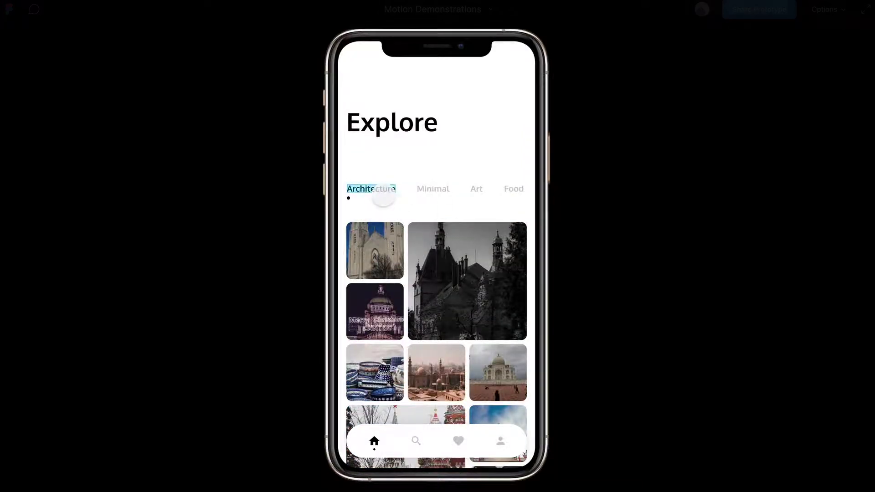
key(r)
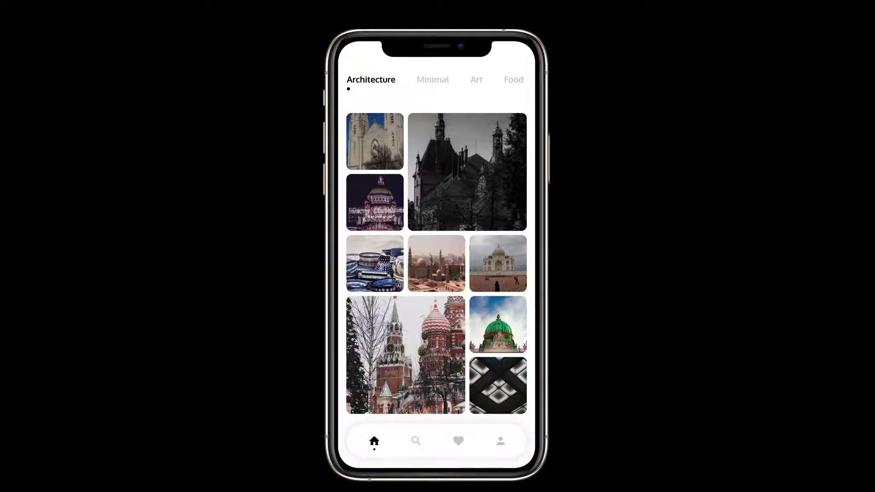
scroll(420, 165, up, 3)
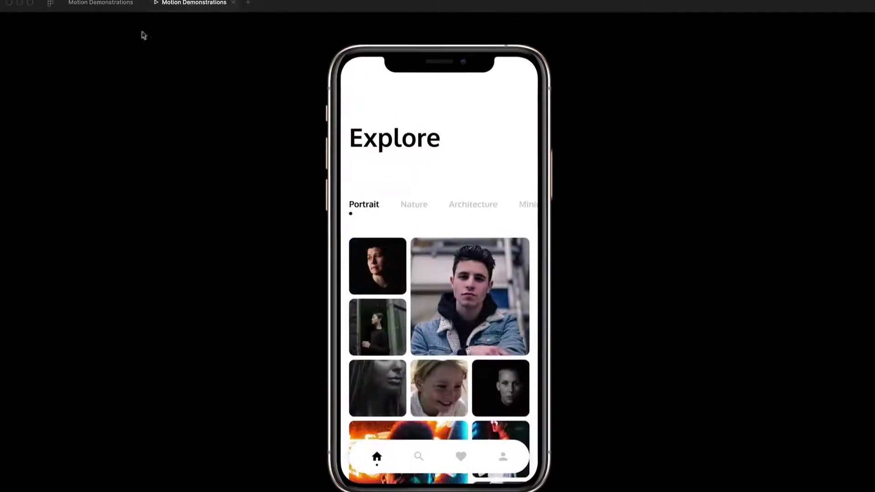
Return to the design file and select the Portrait Explore frame's large photo to examine its Smart Animate link to the Detail frame.
click(93, 11)
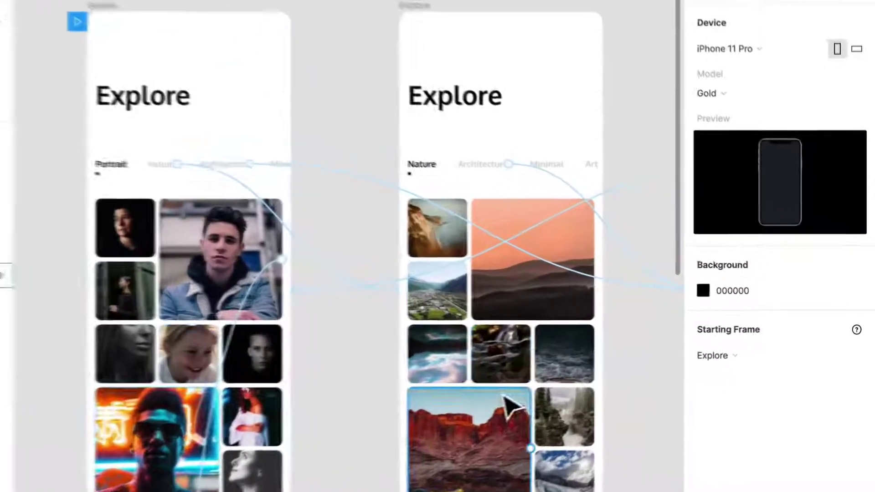
drag(503, 396, 409, 331)
drag(277, 346, 471, 277)
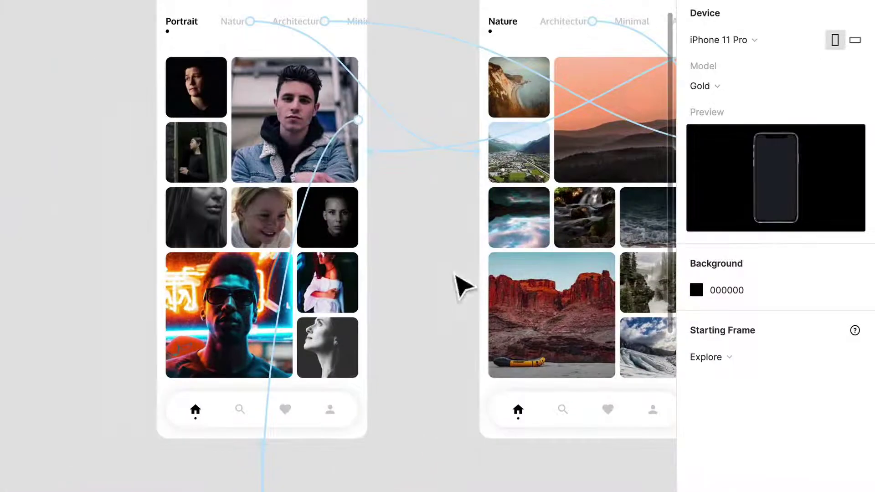
click(272, 121)
scroll(456, 275, down, 1)
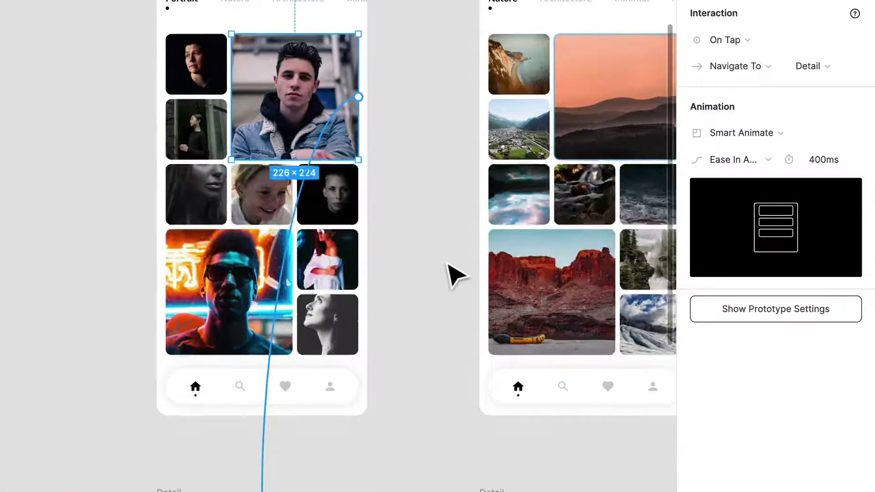
ctrl+scroll(451, 274, down, 5)
scroll(417, 246, down, 2)
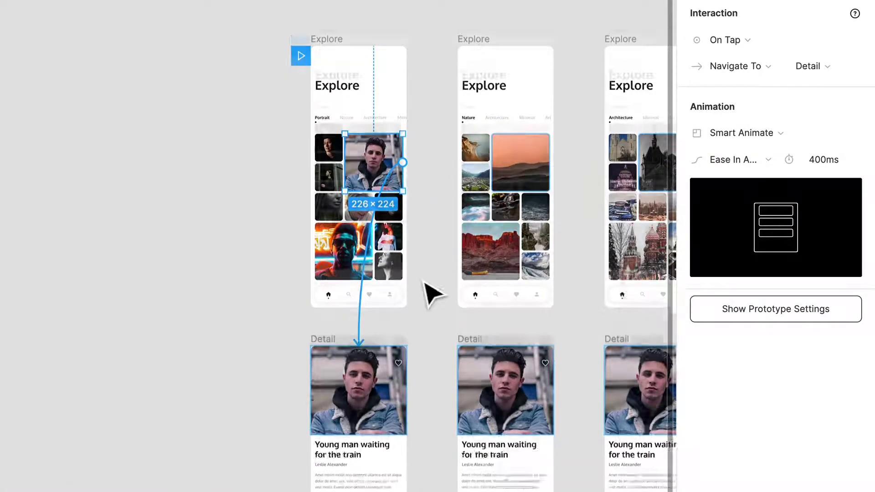
ctrl+scroll(429, 292, up, 2)
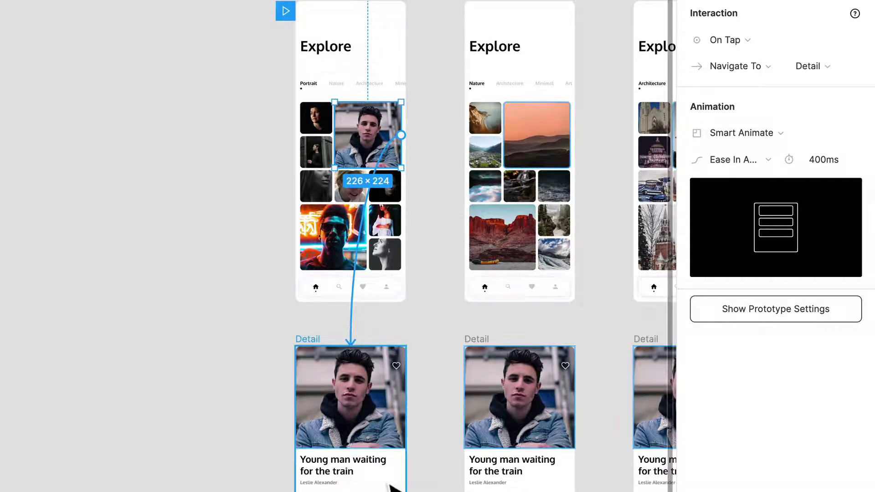
Compare the Portrait Explore frame's large photo with its enlarged counterpart in the first Detail frame, selecting each in turn.
scroll(392, 488, down, 2)
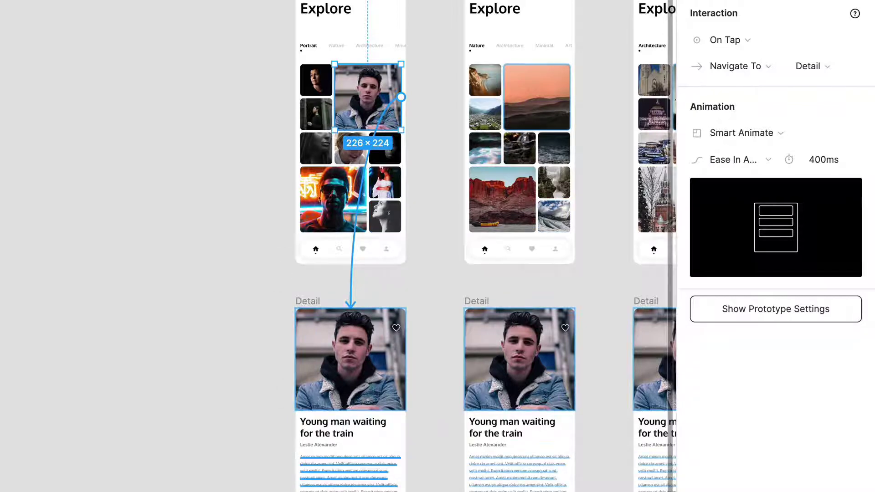
scroll(391, 377, down, 1)
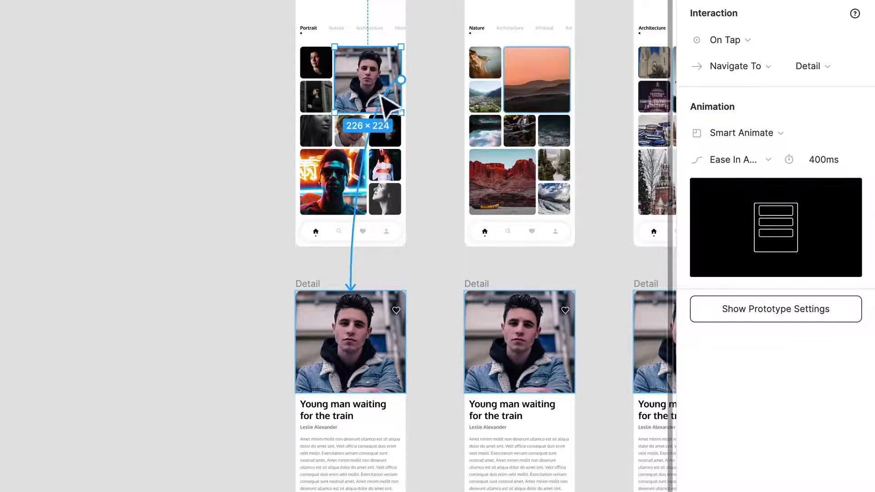
scroll(386, 98, up, 3)
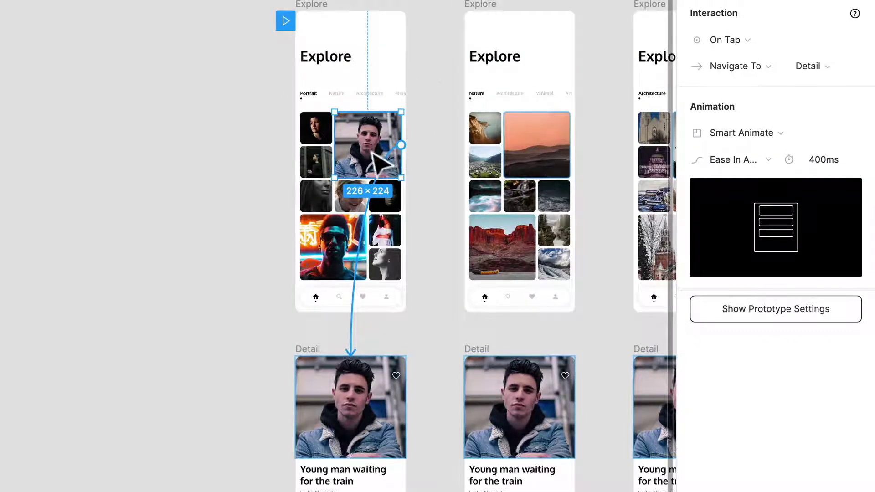
click(325, 412)
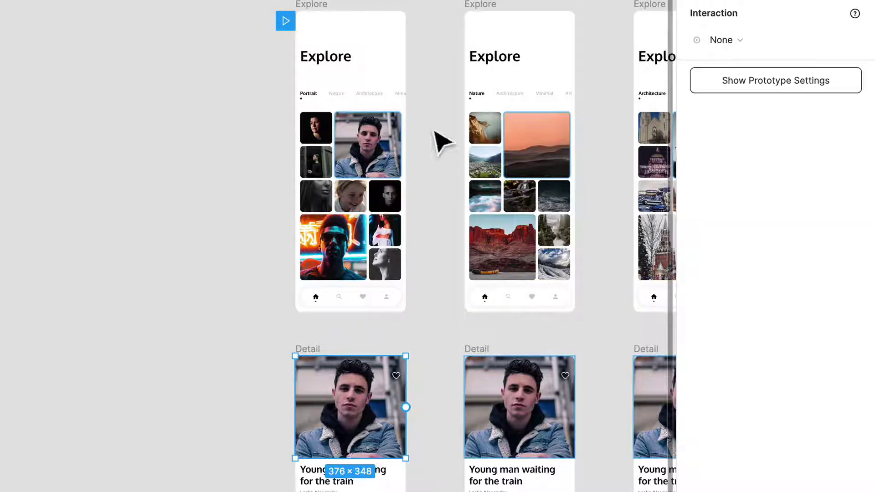
click(380, 148)
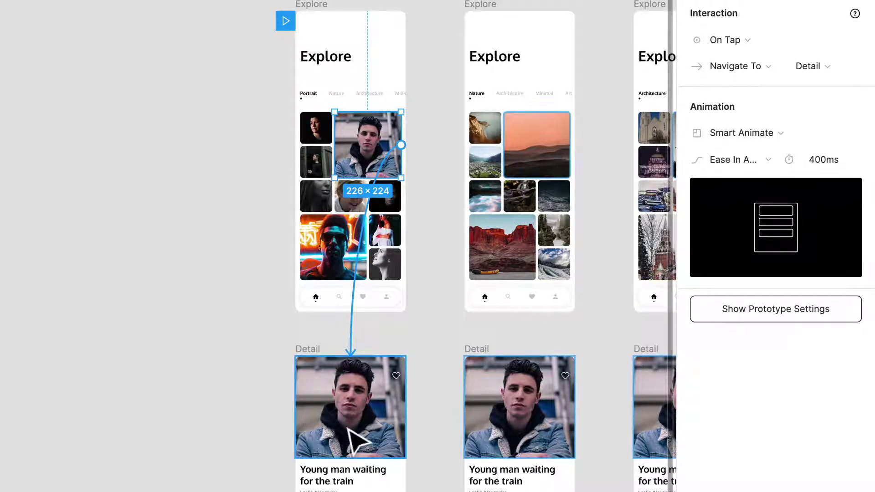
click(357, 441)
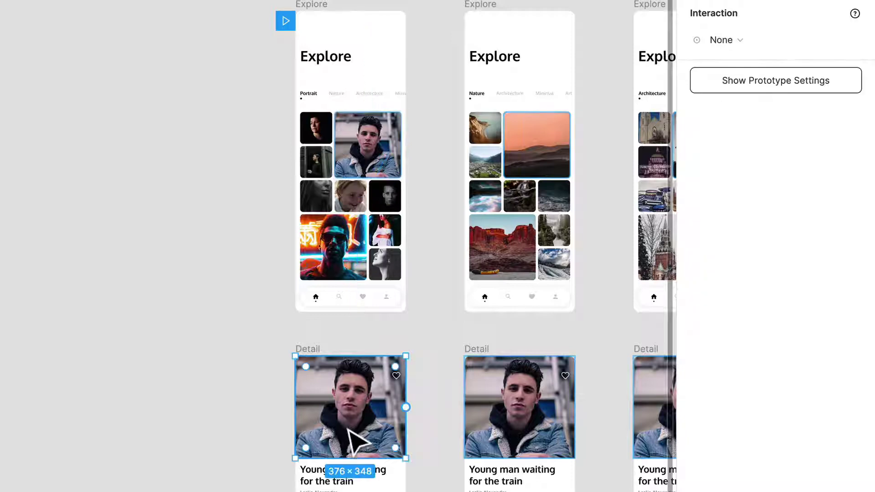
click(384, 157)
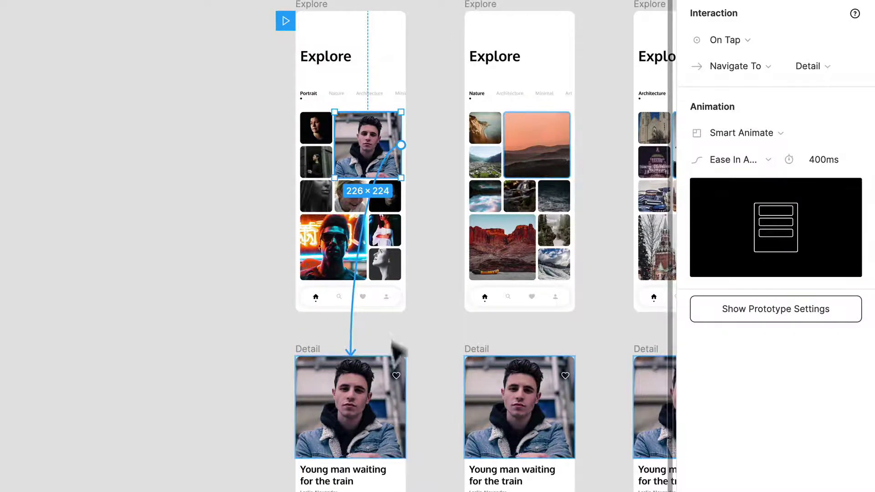
scroll(365, 413, down, 4)
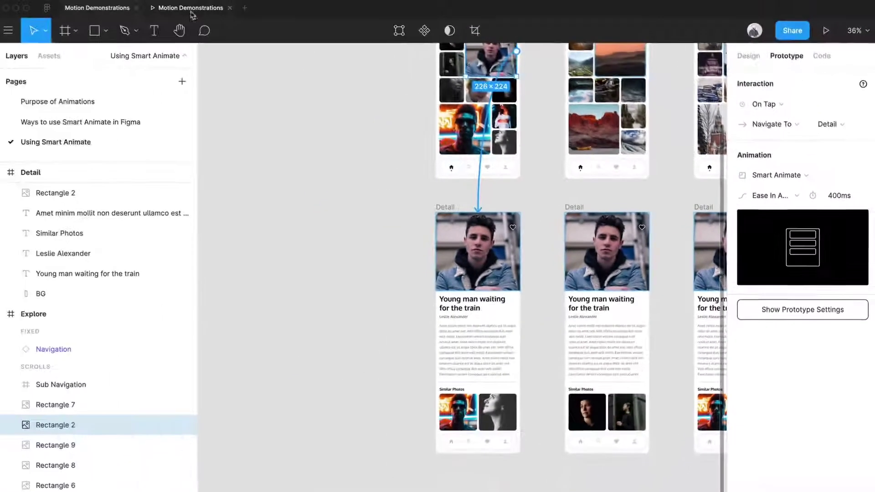
Preview the large portrait photo's transition to its detail screen, look through to Similar Photos, and return to the Explore home screen.
click(191, 13)
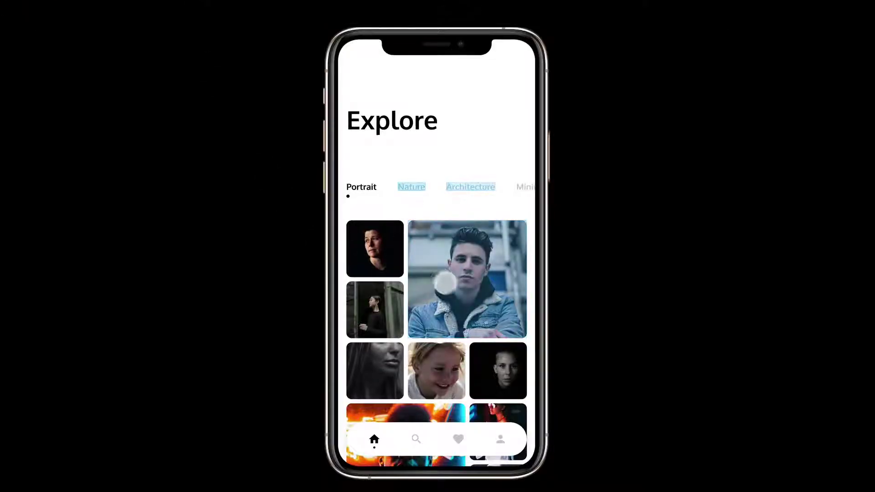
click(455, 283)
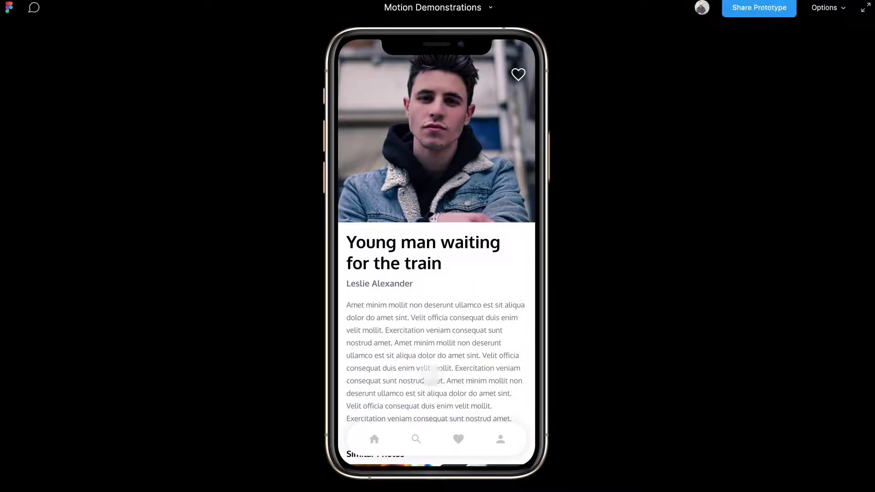
scroll(415, 361, down, 3)
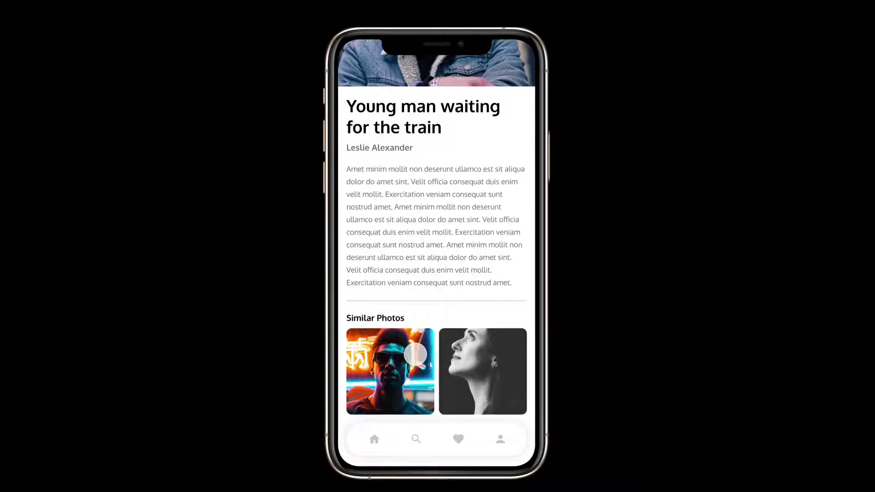
scroll(415, 358, up, 3)
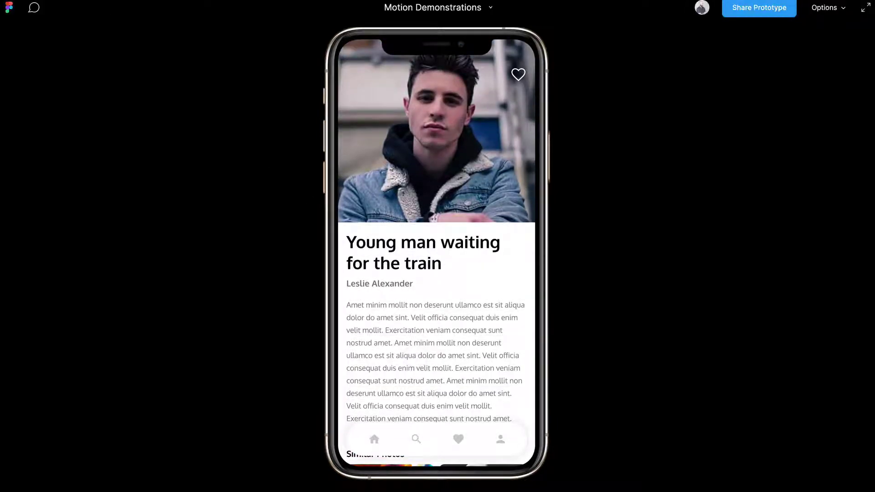
click(443, 114)
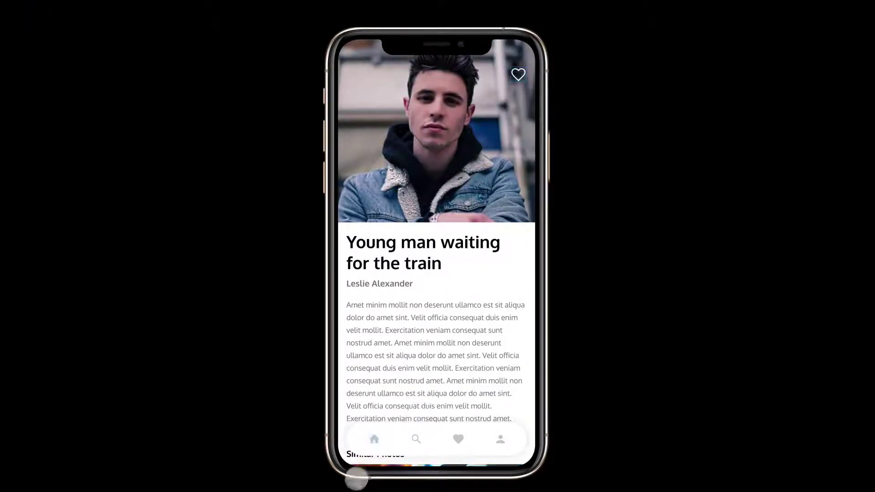
click(376, 441)
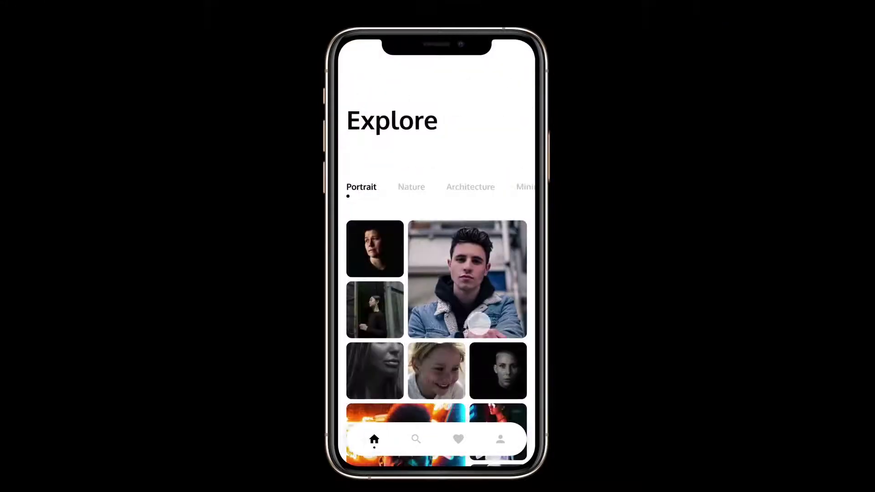
Replay the large photo's transition to the detail screen and back home, ending on the detail screen.
click(479, 323)
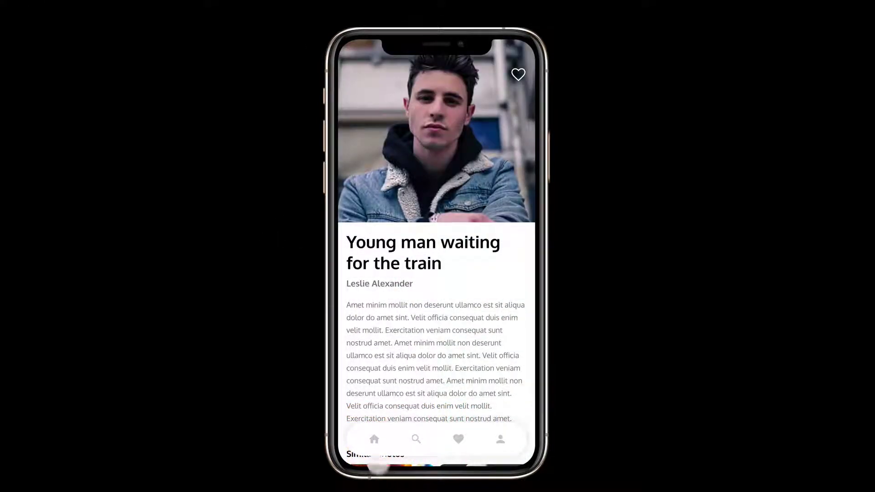
click(370, 440)
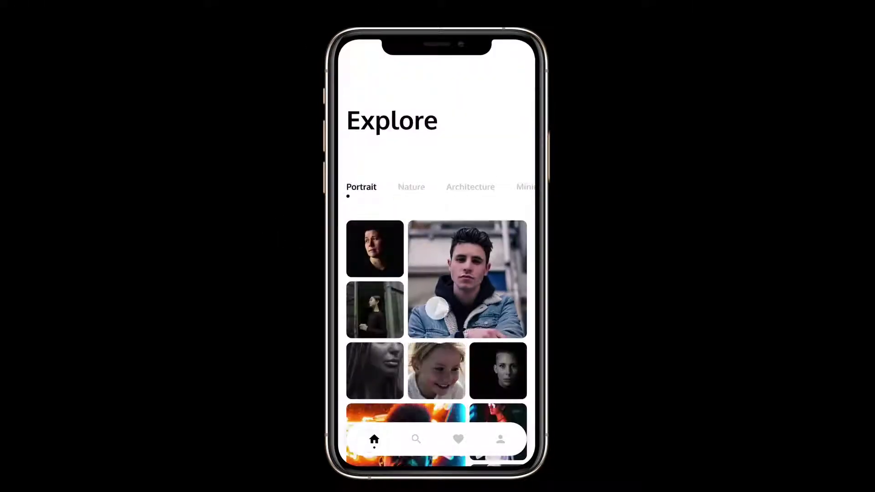
click(437, 309)
Return to the design file, review the easing options of the large photo's Smart Animate interaction, and clear the selection.
mouse_move(117, 26)
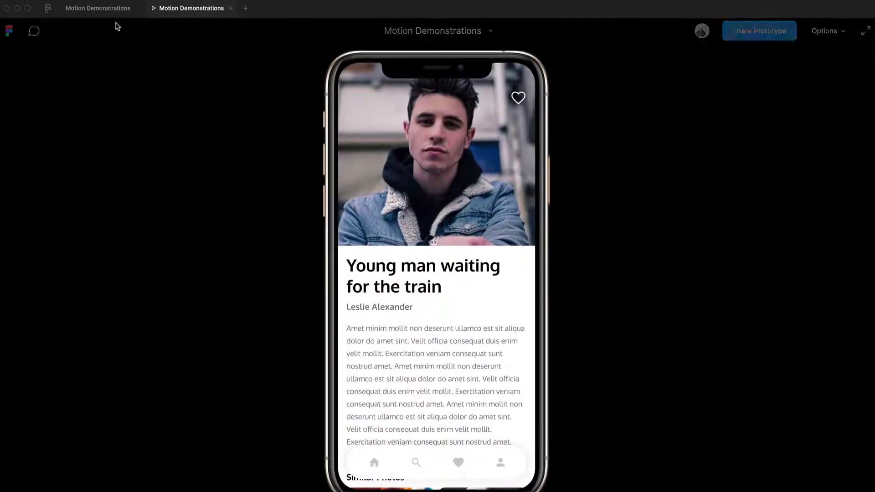
click(104, 8)
scroll(518, 248, up, 3)
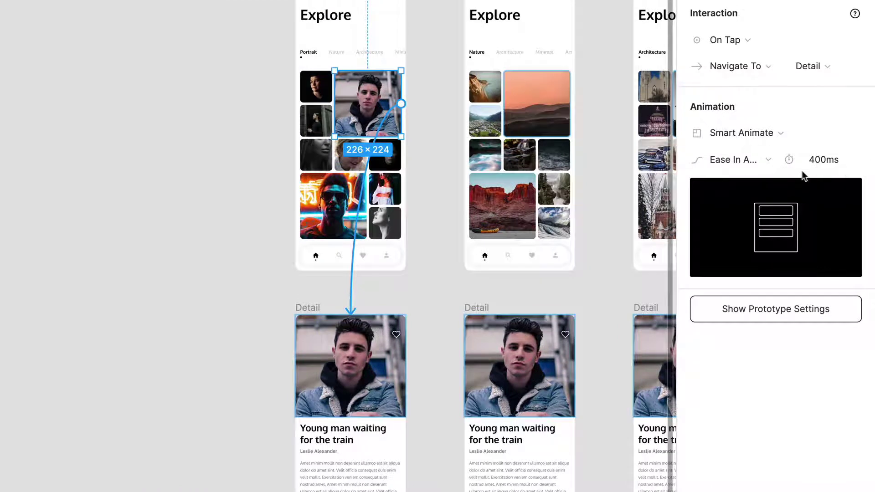
click(747, 165)
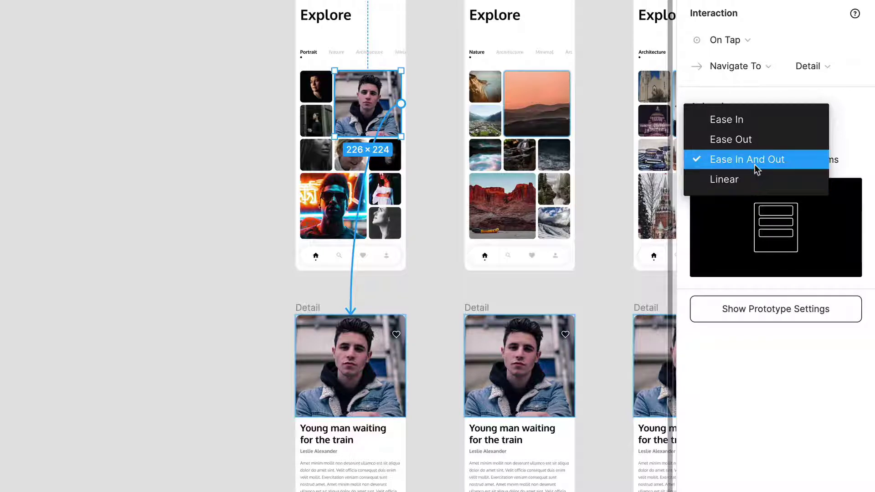
click(187, 219)
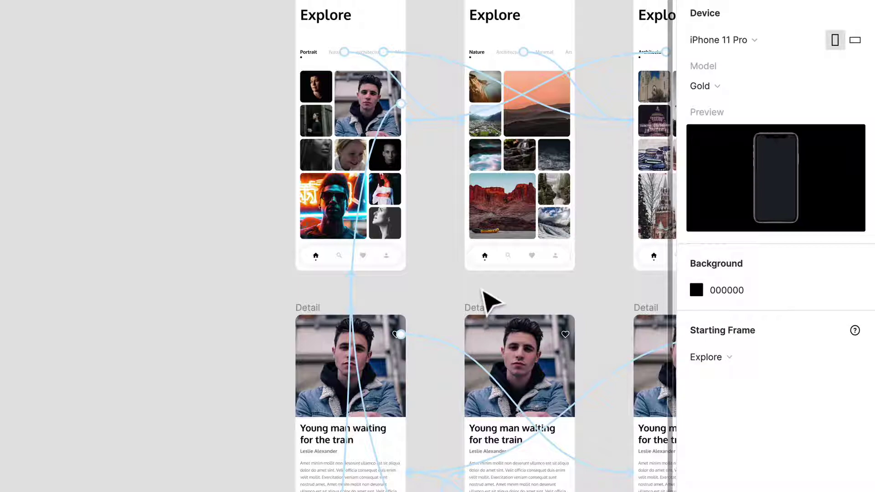
Preview the Smart Animate transition from the detail screen to Explore and open the large portrait photo again.
scroll(449, 324, down, 2)
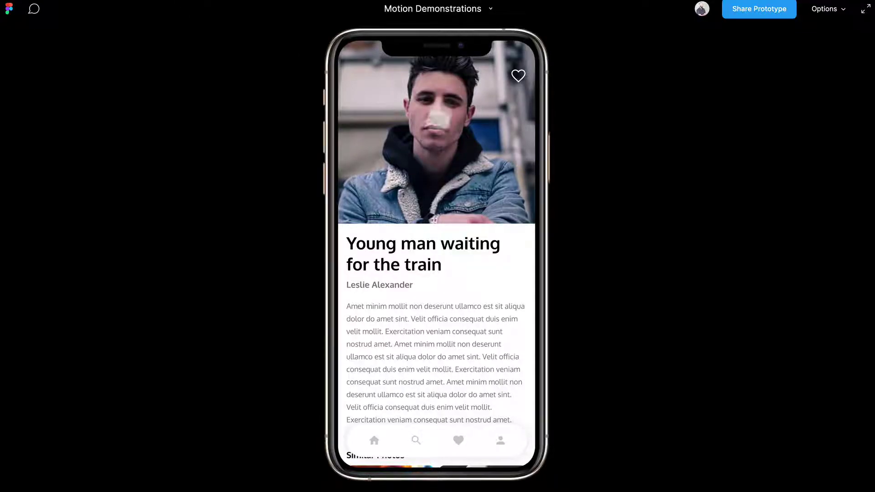
click(372, 442)
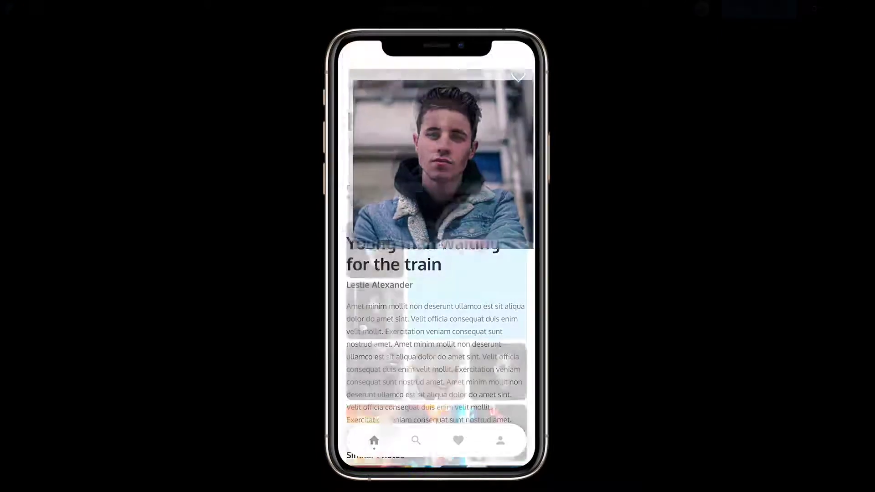
click(498, 269)
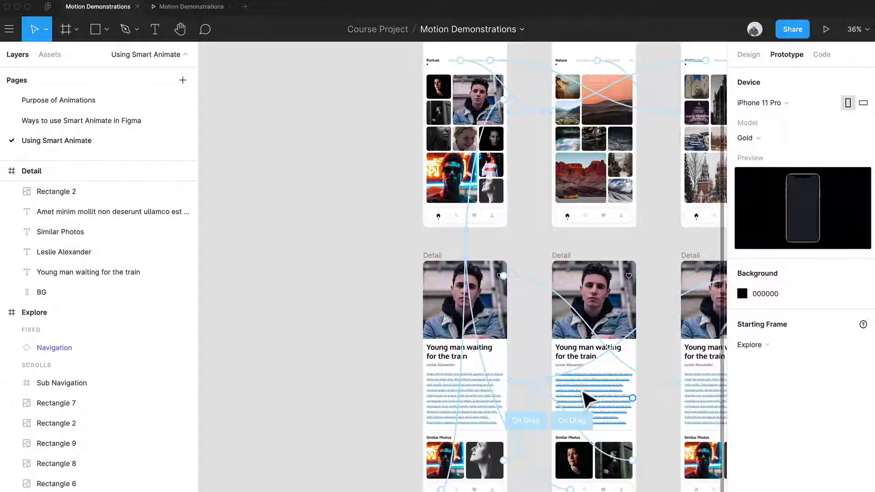
Inspect the Similar Photos group's drag interaction on the first Detail frame in the design file.
drag(557, 465, 534, 373)
click(467, 385)
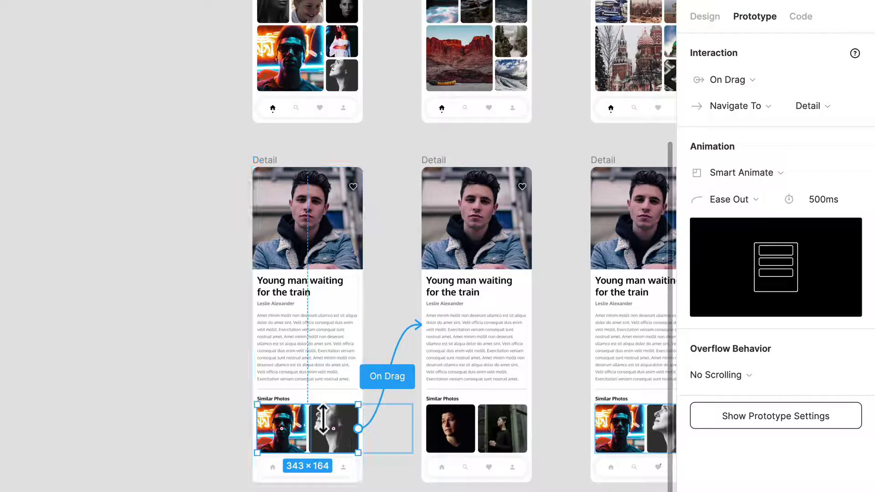
click(494, 250)
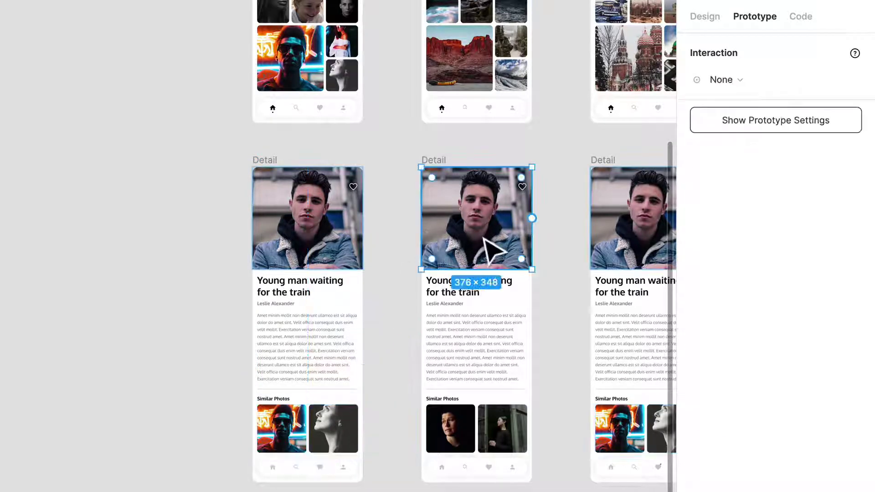
click(327, 434)
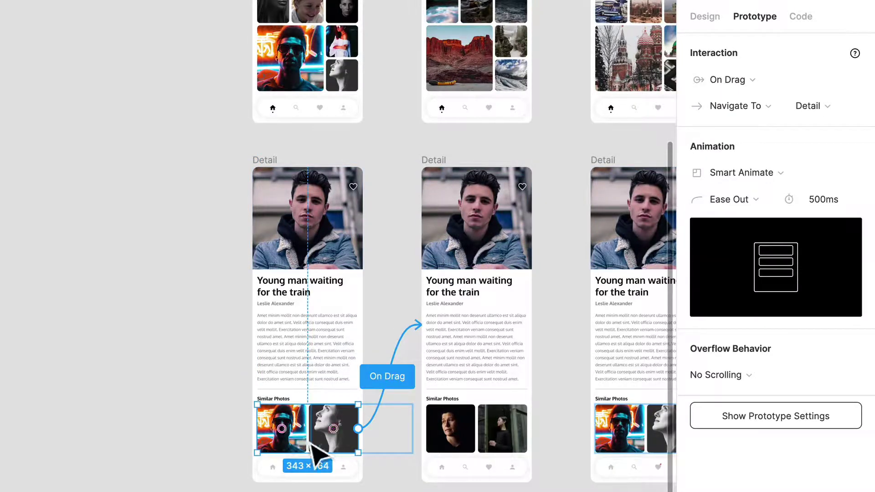
Examine the drag connection from the first Detail frame's Similar Photos and compare both frames' photo pairs and their hidden off-frame groups.
scroll(311, 446, up, 5)
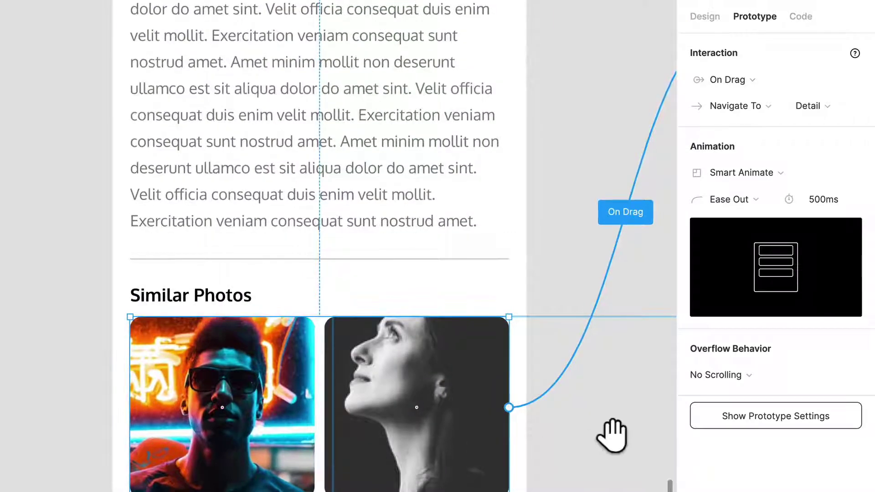
drag(612, 435, 270, 463)
scroll(460, 216, down, 2)
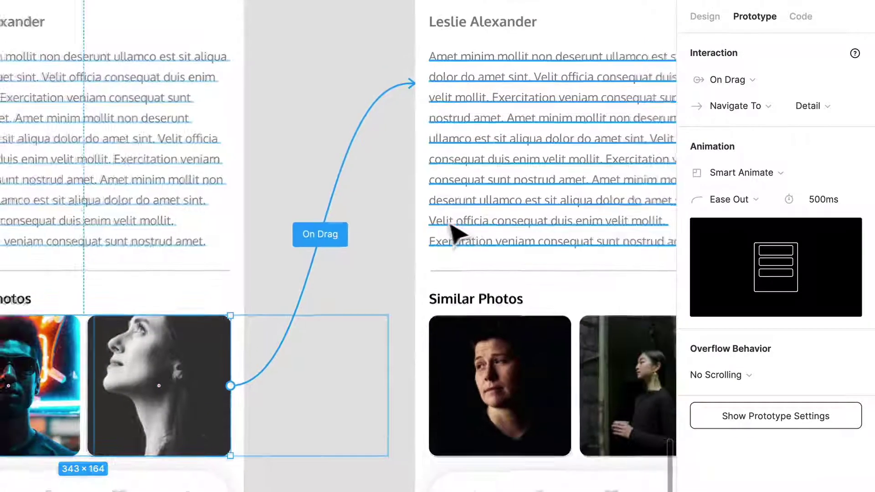
scroll(299, 307, left, 5)
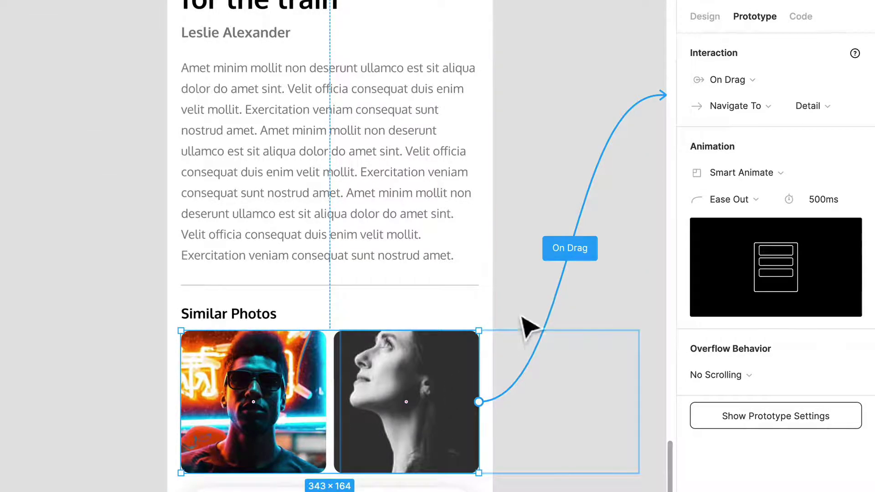
scroll(529, 326, right, 2)
scroll(479, 351, right, 8)
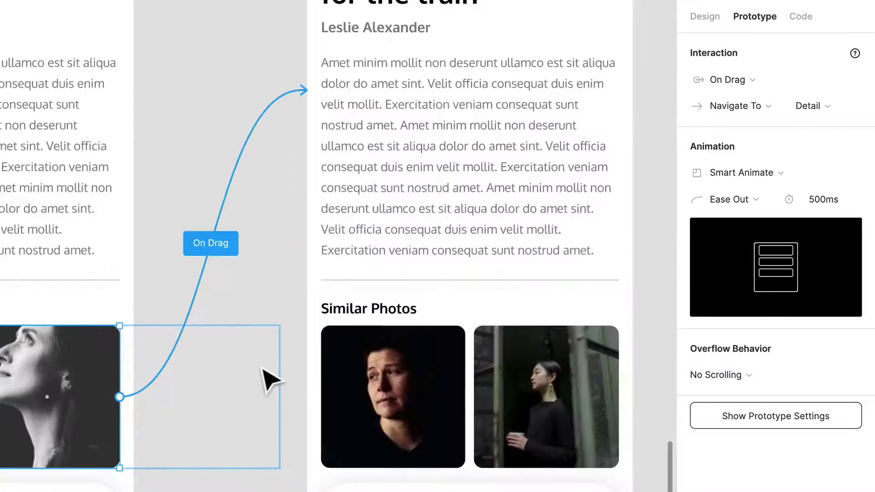
scroll(271, 381, down, 5)
scroll(386, 361, up, 5)
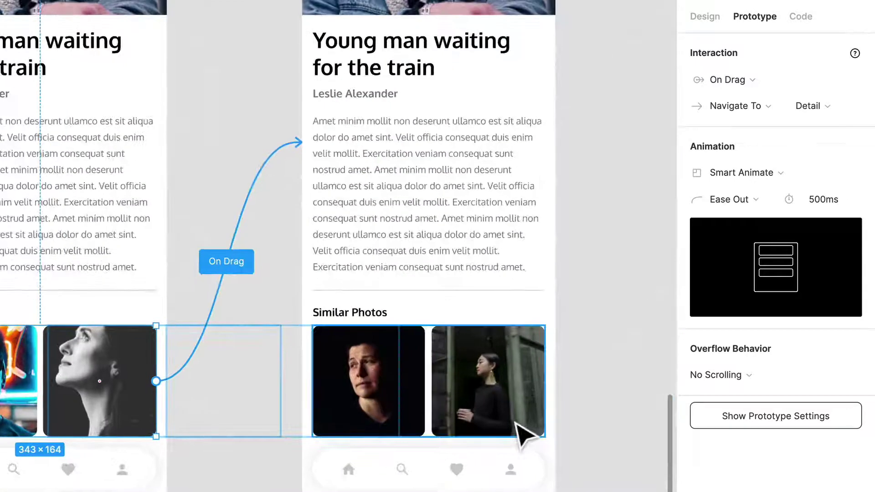
scroll(519, 434, up, 1)
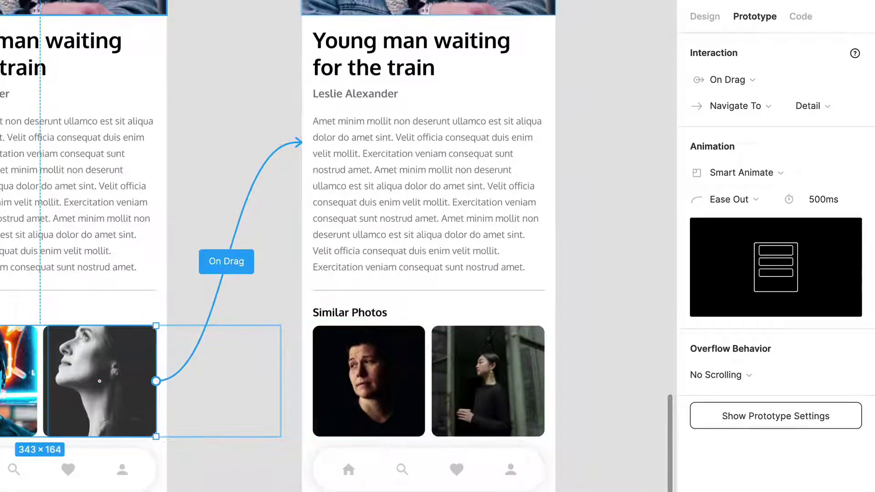
Inspect the drag interaction that links the second Detail frame's similar photos back to the first Detail frame.
click(371, 376)
scroll(372, 376, down, 1)
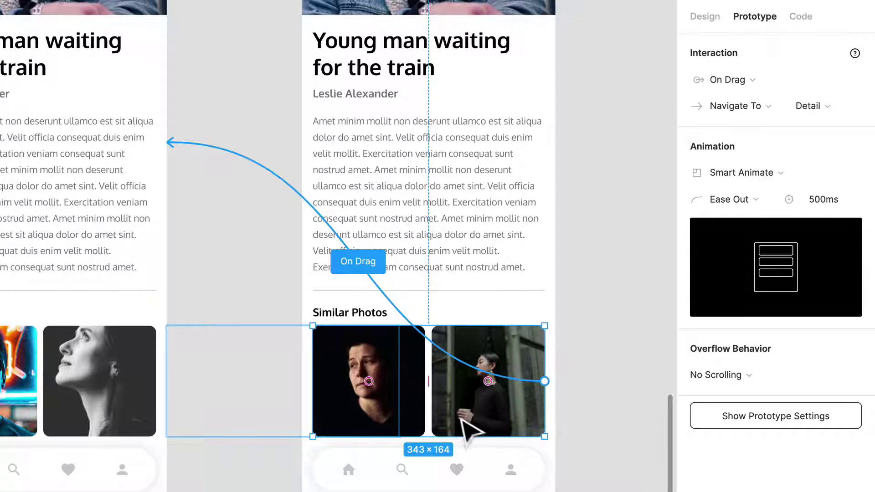
scroll(314, 361, up, 2)
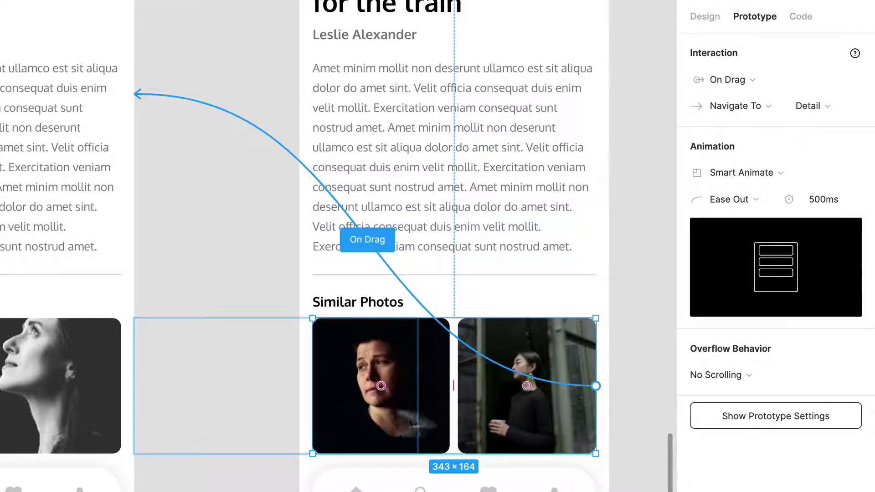
drag(396, 426, 529, 427)
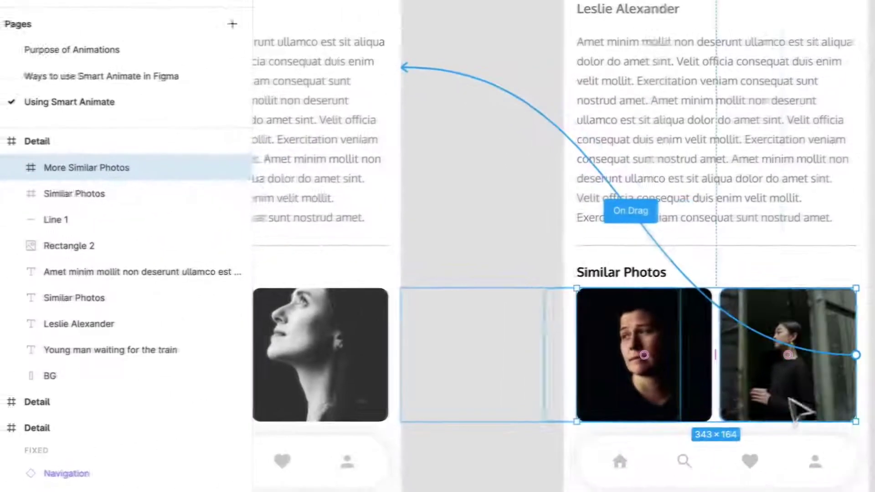
Expand the More Similar Photos frame, check its Rectangle 1 and Rectangle 3 layers, and reselect the parent frame.
click(19, 167)
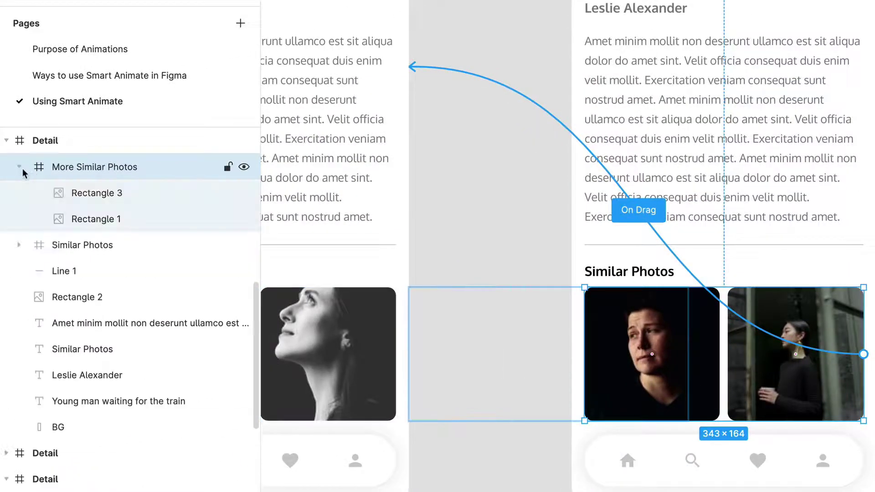
click(100, 193)
click(118, 222)
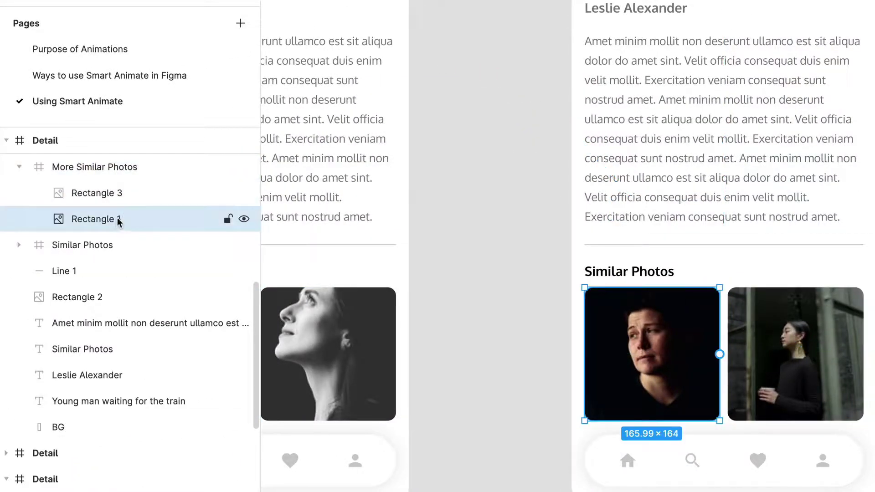
click(121, 195)
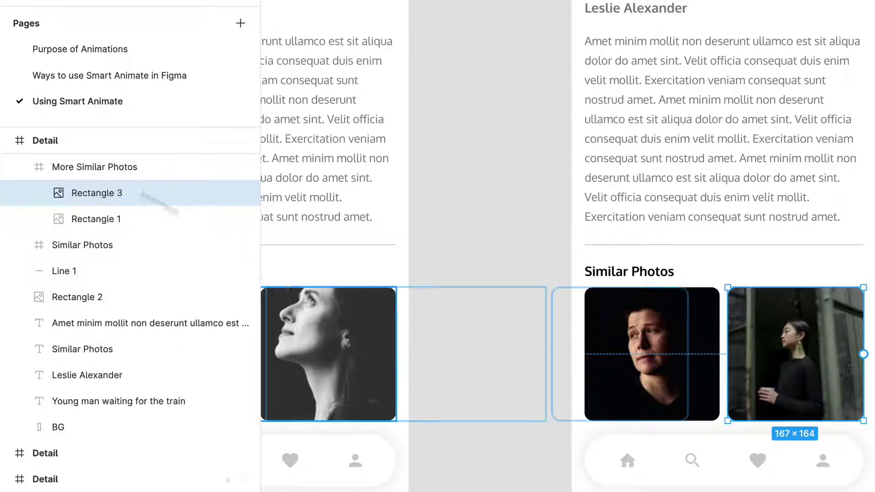
click(88, 169)
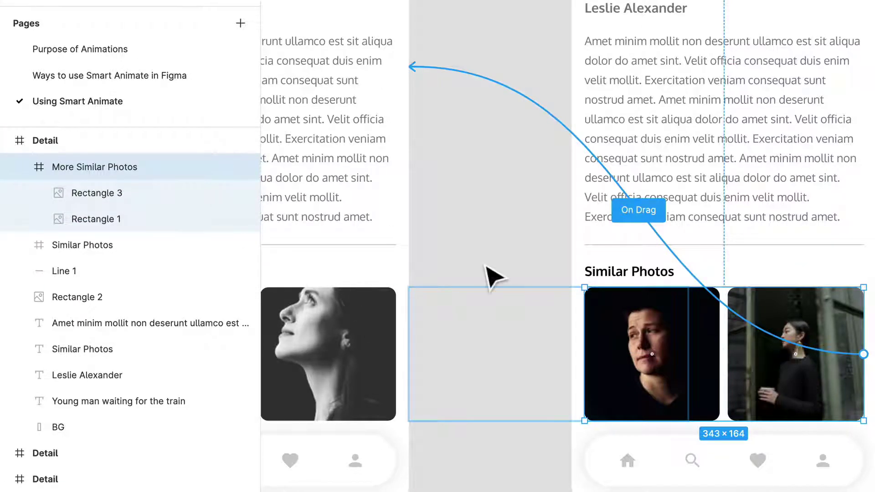
drag(555, 281, 874, 309)
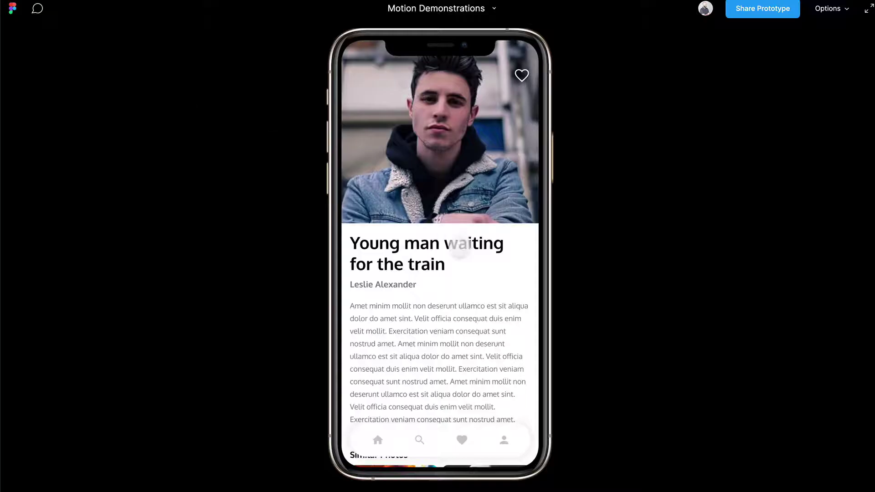
Preview the Detail screen's Similar Photos by swiping to the second pair and back to the first.
scroll(448, 312, down, 3)
drag(438, 345, 309, 345)
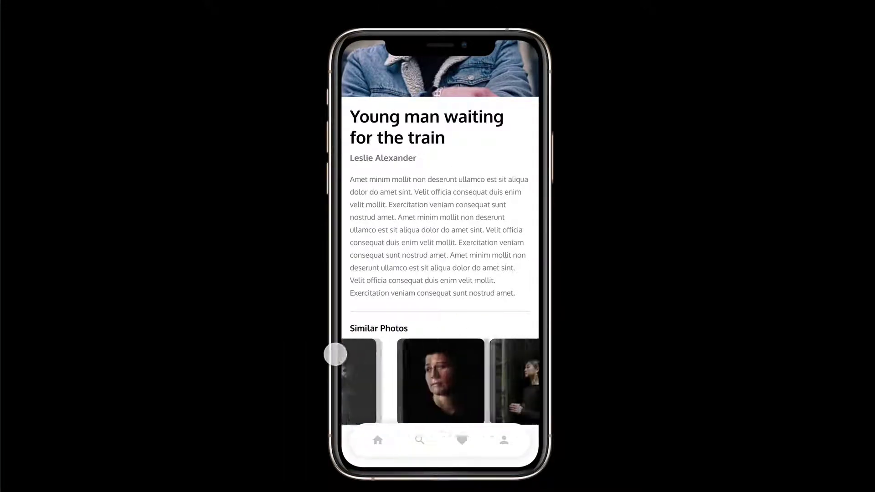
drag(423, 387, 623, 412)
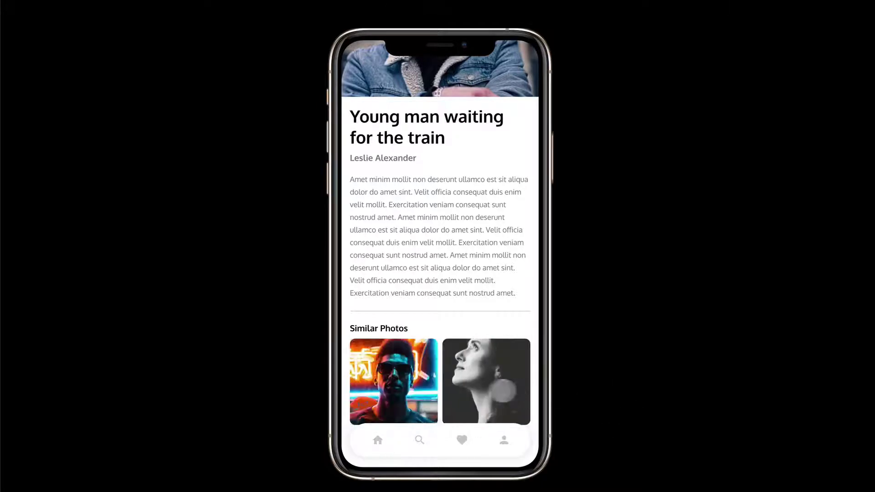
drag(303, 363, 543, 385)
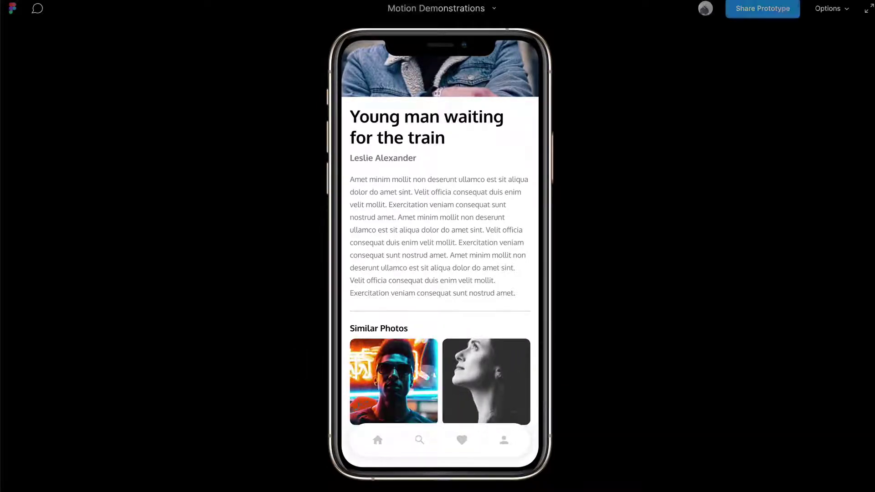
Test the Similar Photos drag transition repeatedly in both directions in the preview, ending on the first photo pair.
drag(469, 393, 300, 367)
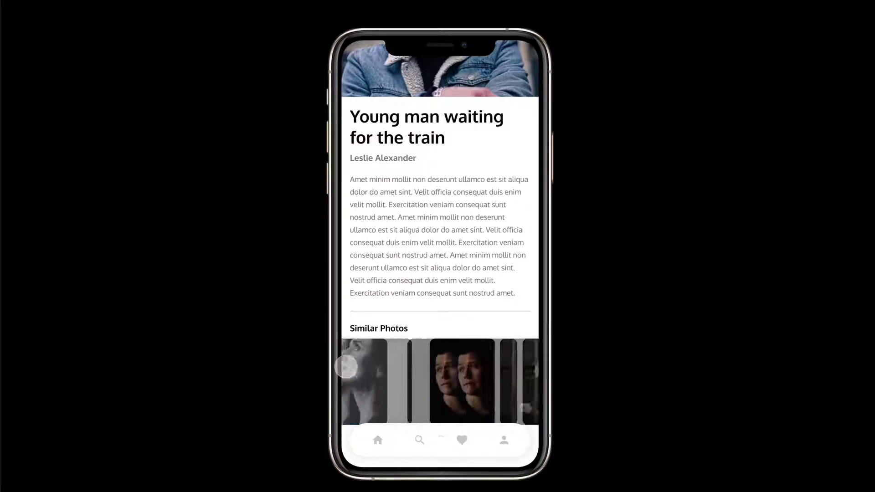
drag(357, 369, 491, 381)
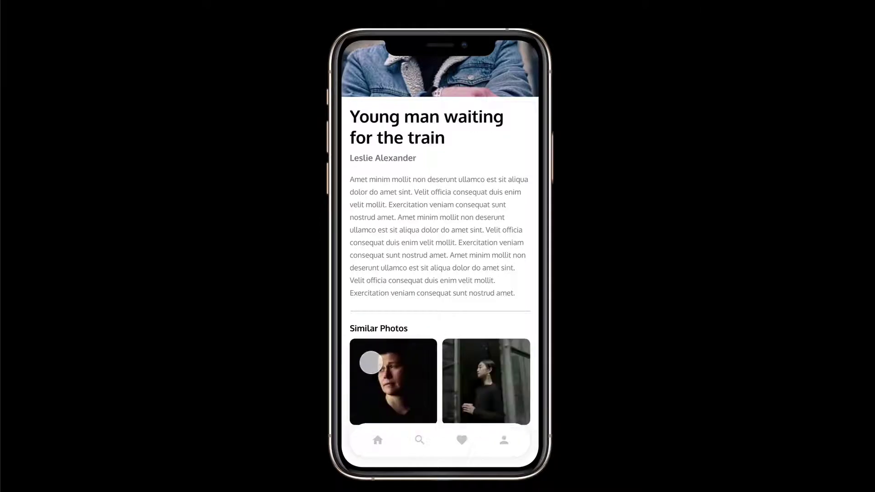
drag(368, 364, 479, 371)
drag(374, 363, 574, 380)
drag(401, 367, 531, 377)
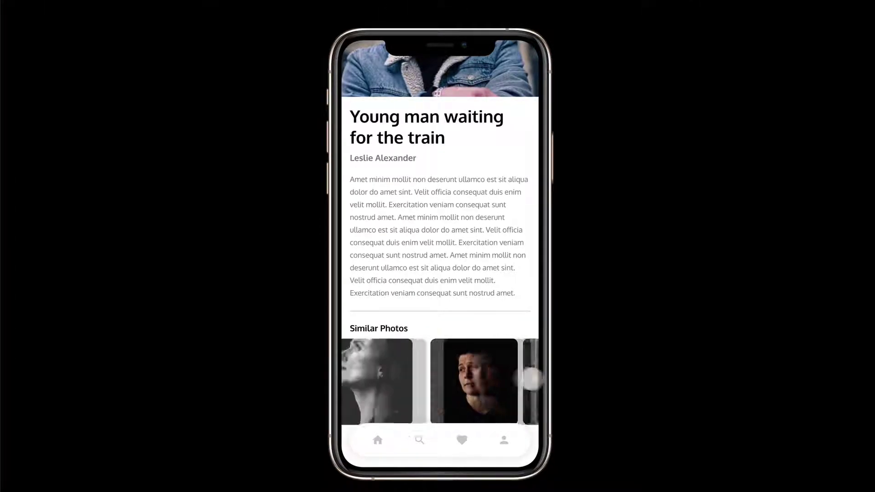
drag(361, 360, 564, 398)
drag(463, 387, 337, 390)
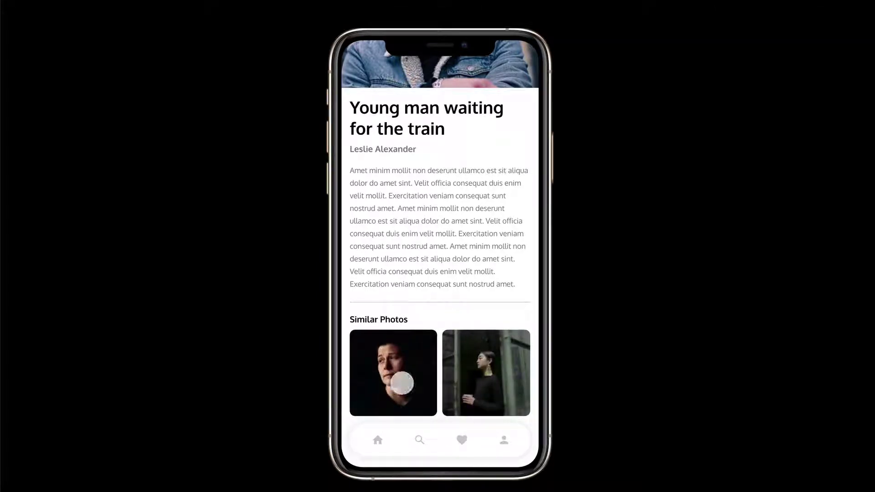
drag(402, 384, 518, 387)
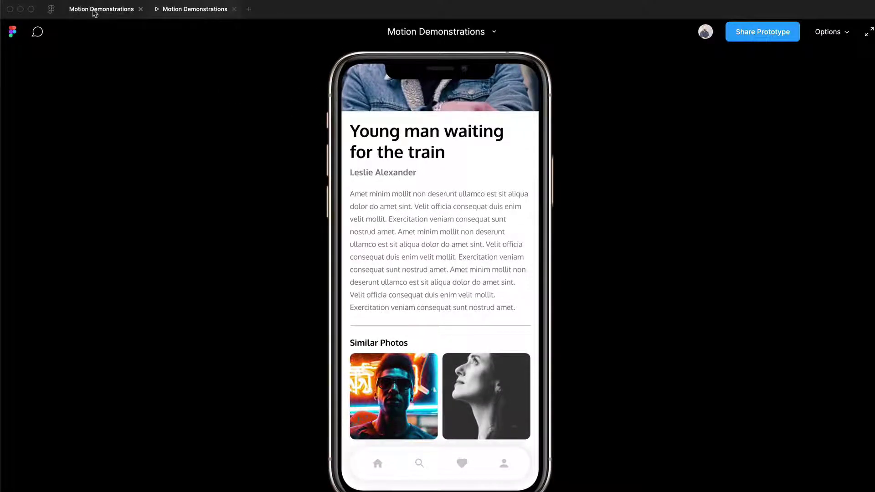
Return to the design file, clear the Similar Photos selection, and inspect the outline heart's tap interaction on the first Detail frame.
click(94, 10)
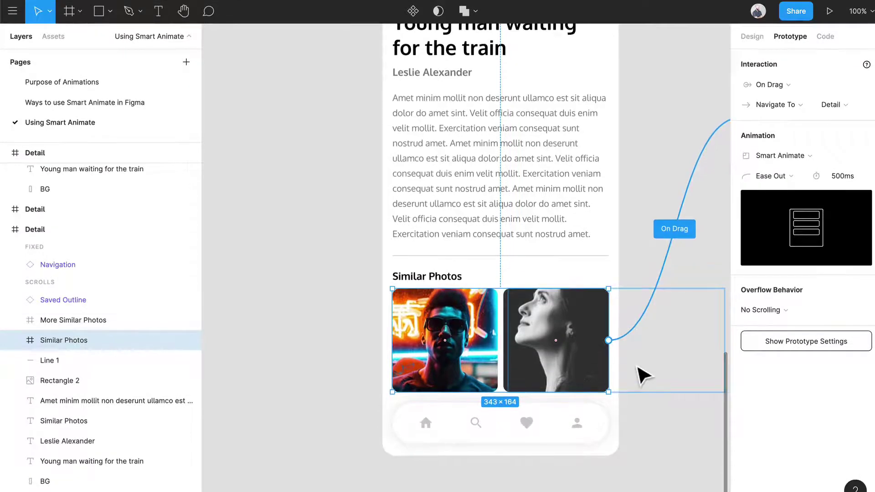
scroll(641, 375, up, 5)
scroll(641, 375, right, 4)
click(554, 294)
ctrl+scroll(554, 294, down, 2)
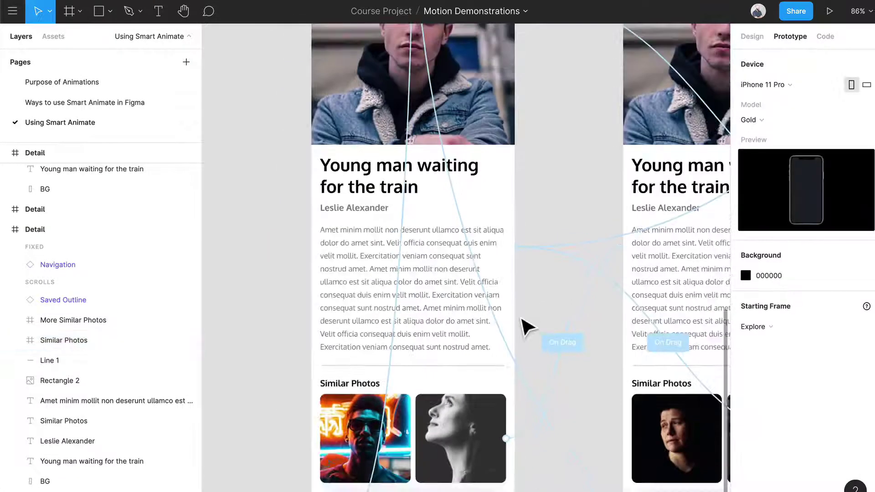
scroll(488, 425, up, 5)
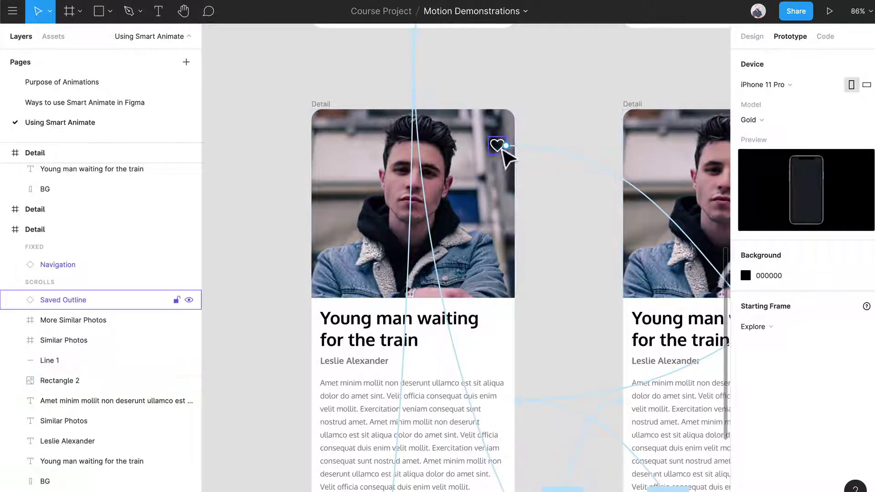
click(502, 155)
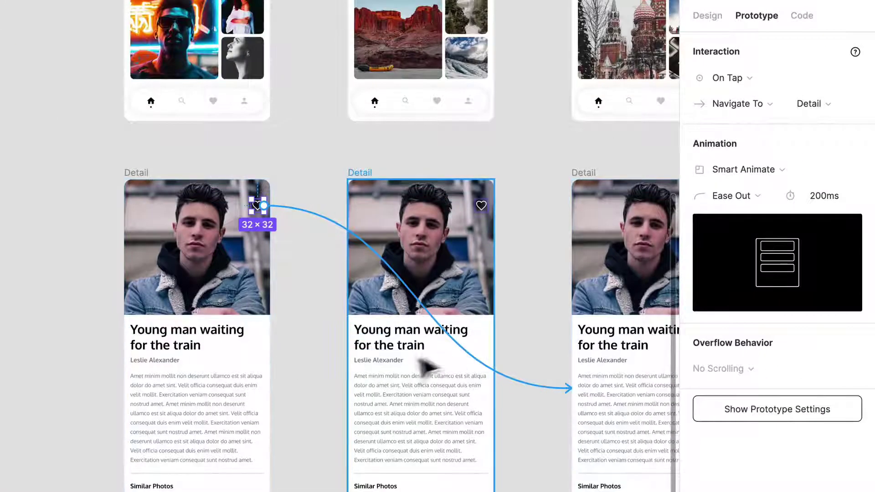
Follow the outline heart's link to the third Detail frame, check the red heart's return link, and reselect the outline heart.
drag(482, 346, 303, 375)
scroll(426, 311, up, 1)
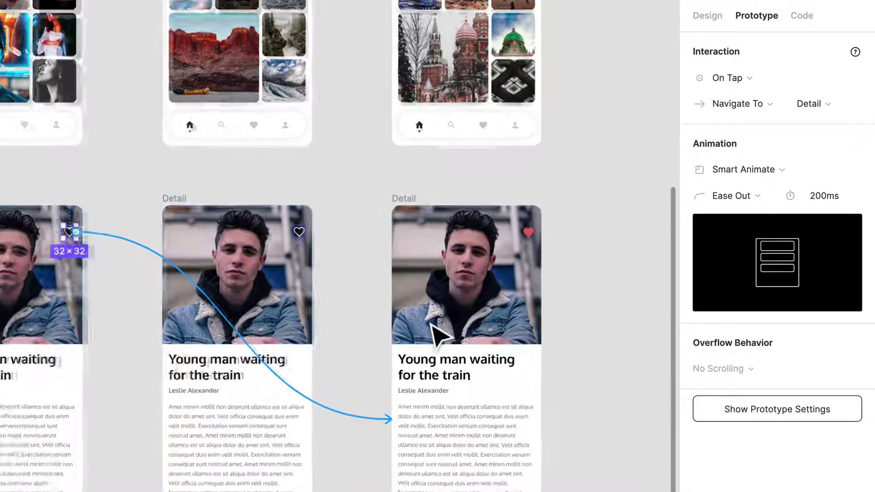
click(533, 229)
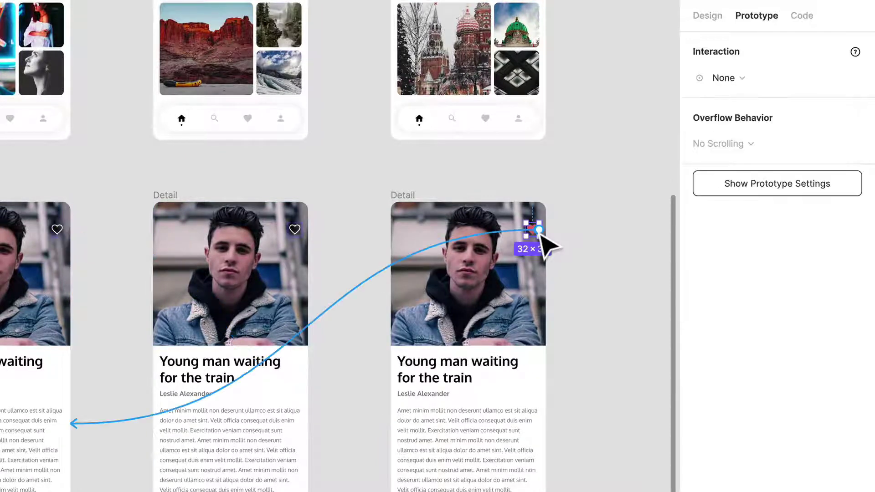
click(57, 229)
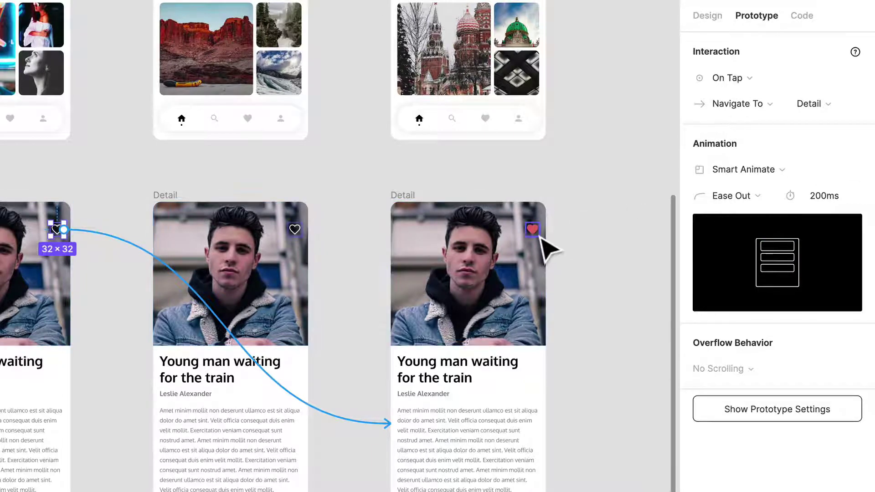
Examine the heart icon with the red notification dot in the third Detail frame's bottom navigation.
scroll(541, 236, down, 3)
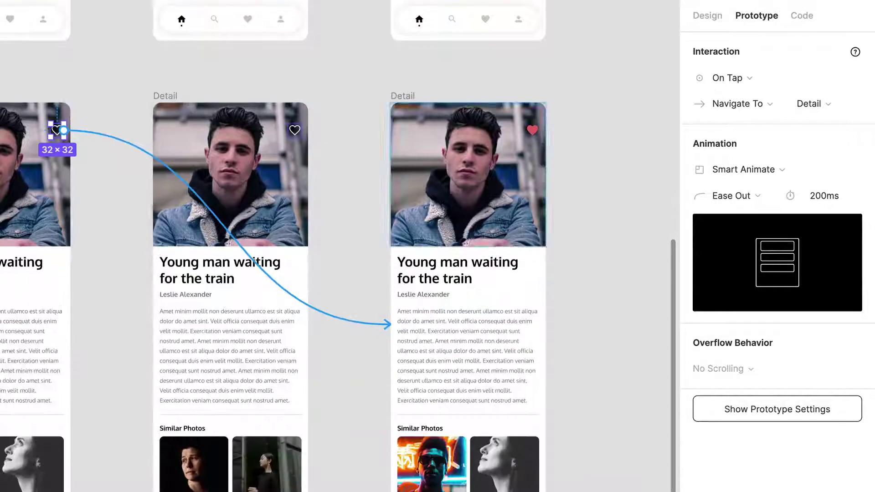
scroll(518, 413, up, 5)
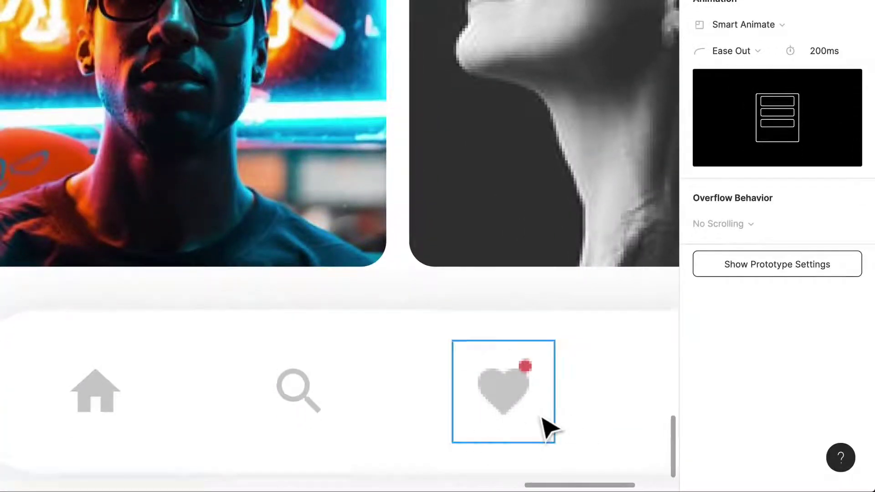
scroll(551, 426, down, 4)
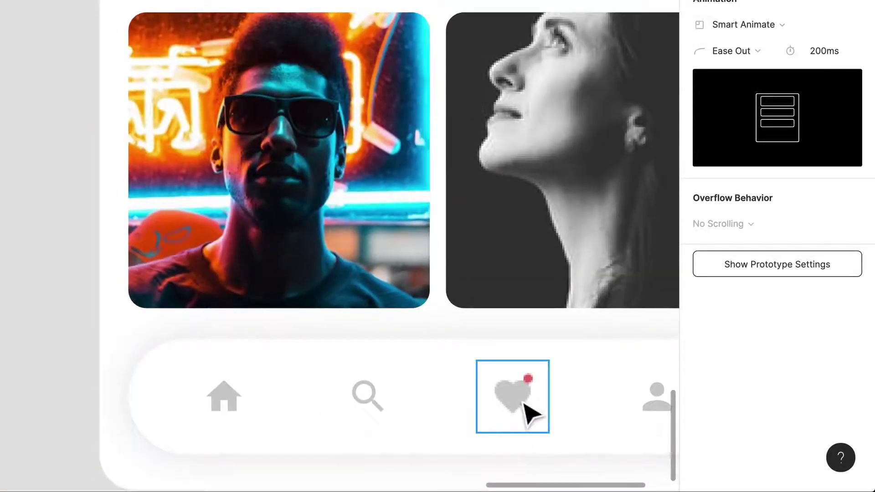
Compare the notification dot on the third Detail frame's bottom navigation with the red heart on its photo.
click(532, 426)
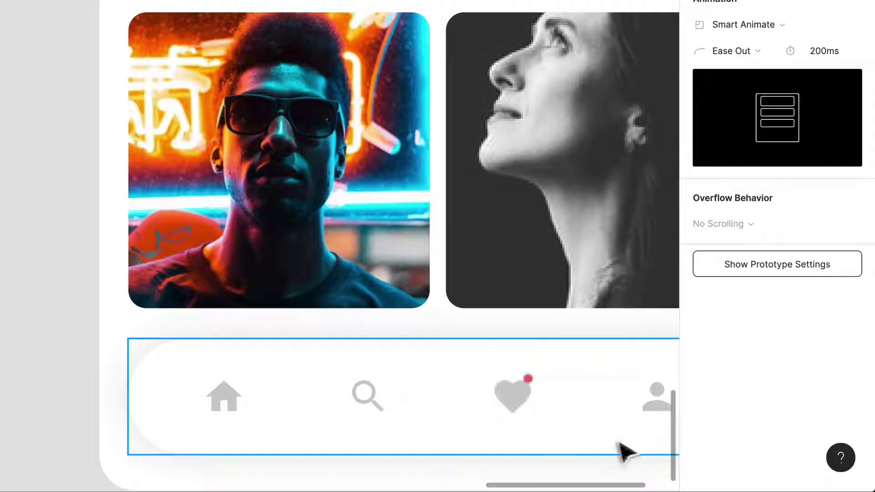
click(539, 326)
scroll(542, 326, down, 3)
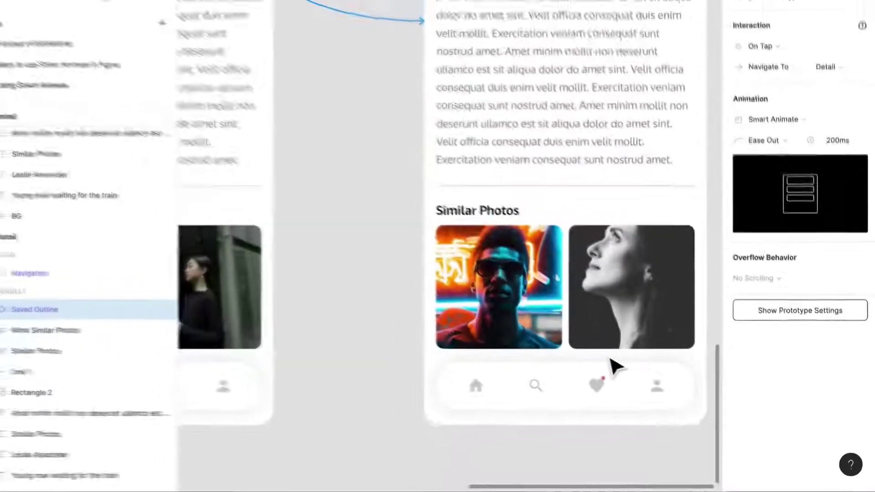
scroll(541, 403, up, 6)
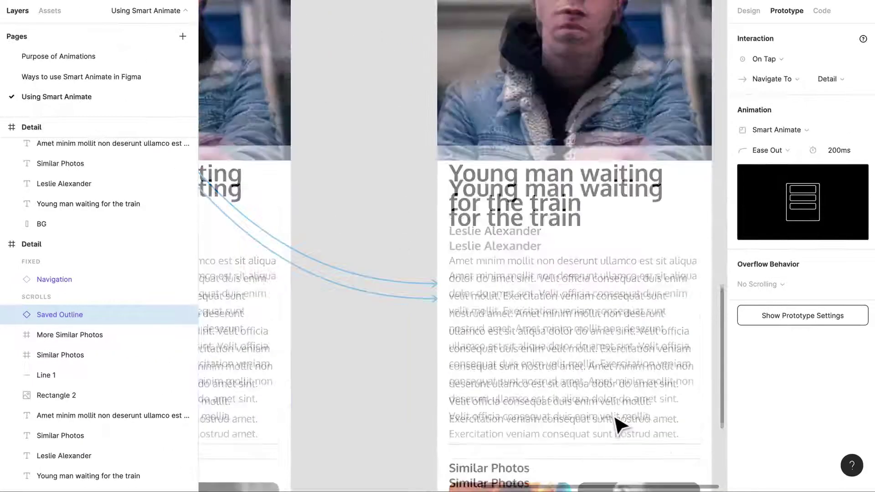
scroll(615, 418, up, 3)
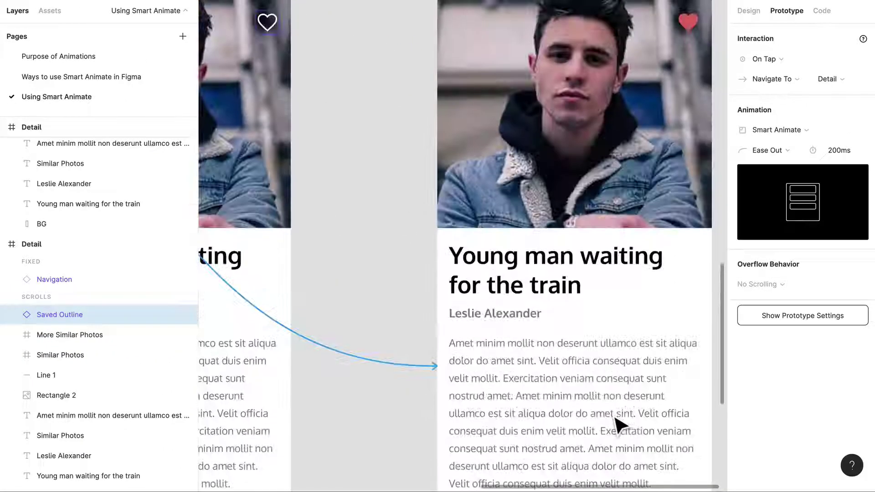
scroll(616, 419, down, 2)
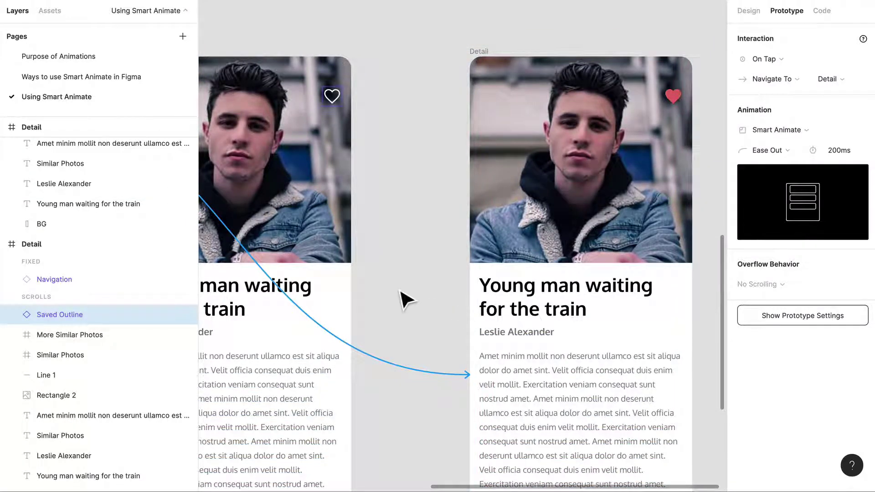
scroll(390, 290, down, 2)
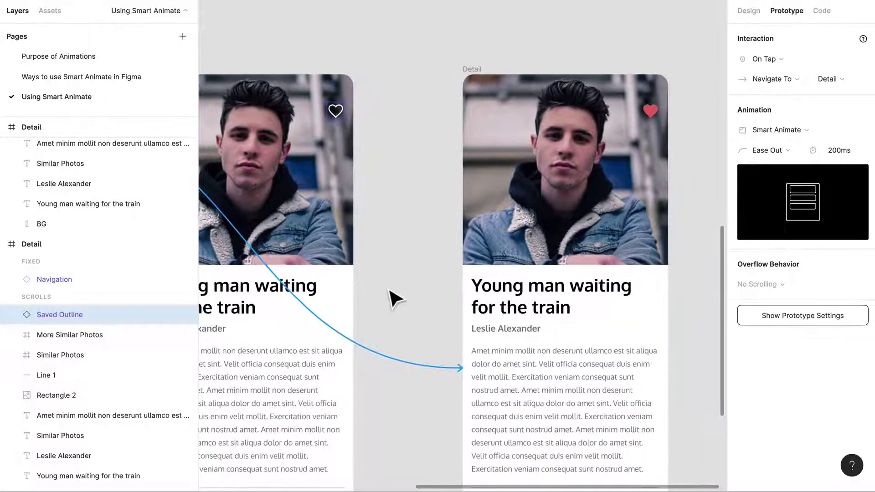
Trace the outline heart's link from the first to the third Detail frame and review the Explore frames above.
drag(390, 290, 530, 310)
scroll(541, 305, down, 2)
drag(584, 309, 563, 314)
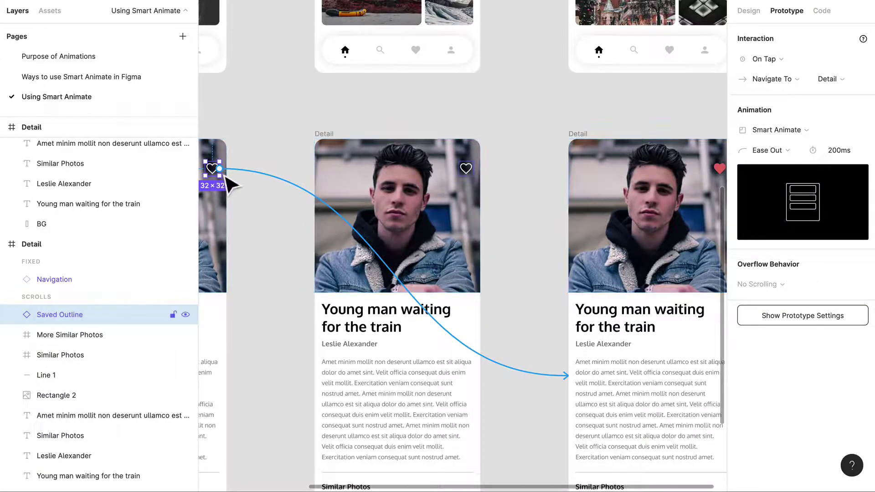
scroll(336, 204, up, 10)
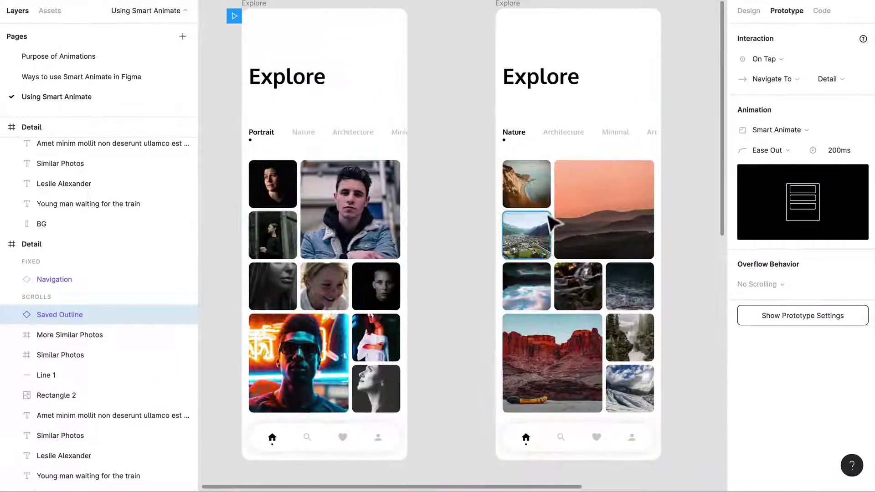
drag(511, 443, 374, 223)
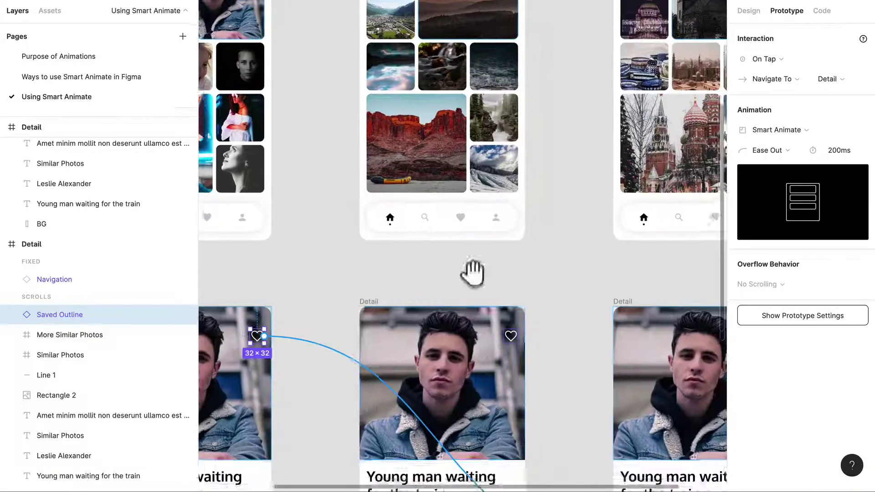
scroll(473, 272, down, 4)
scroll(293, 289, right, 5)
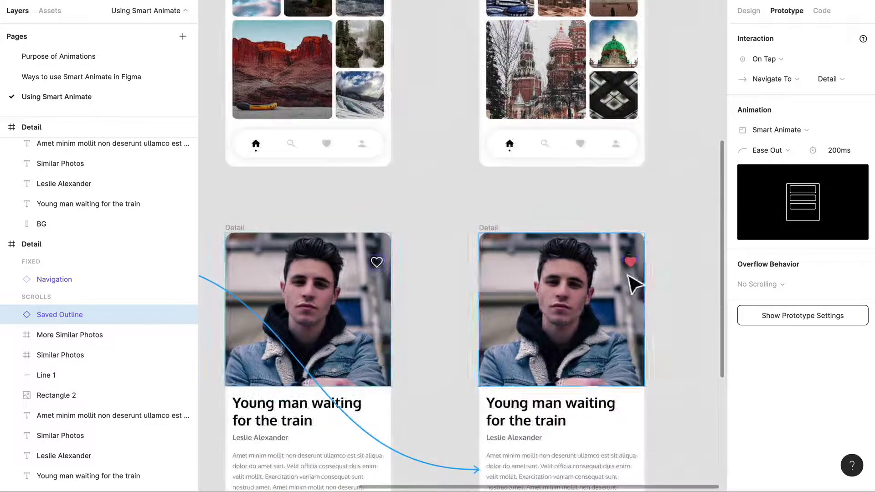
Compare the bottom navigation hearts and Similar Photos of the second and third Detail frames.
scroll(558, 431, down, 2)
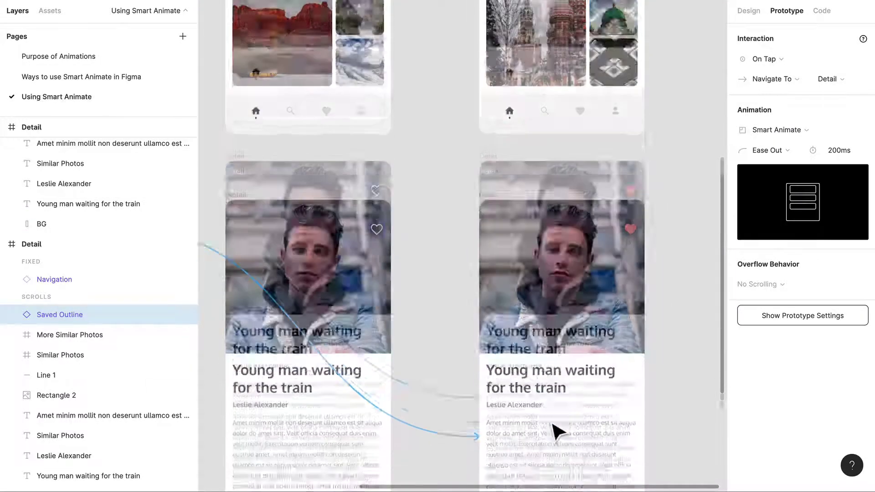
scroll(558, 431, down, 5)
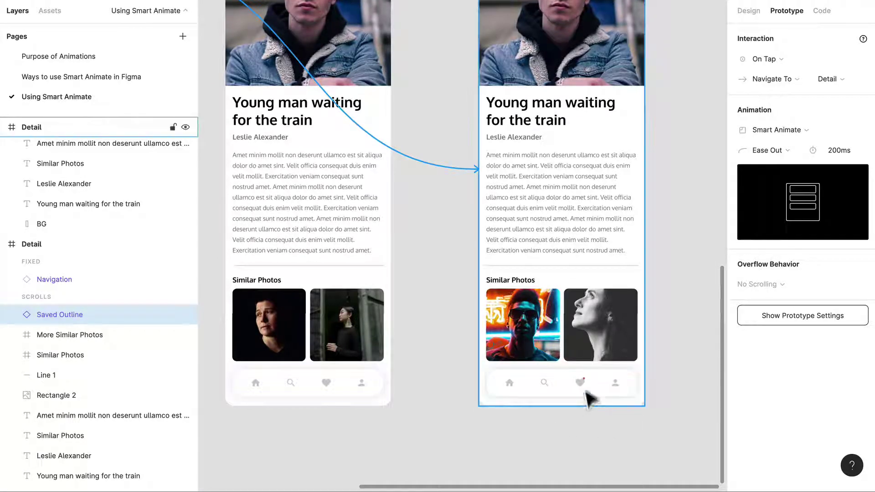
drag(488, 313, 530, 366)
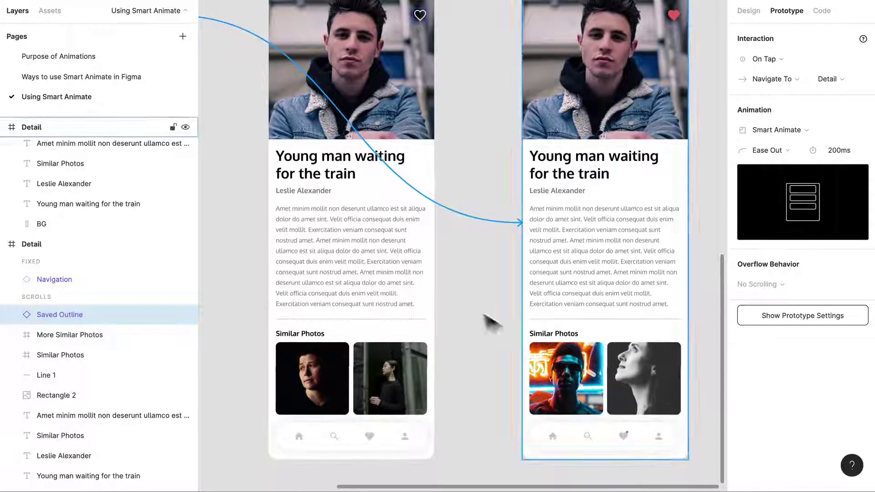
drag(480, 317, 494, 344)
scroll(494, 344, up, 1)
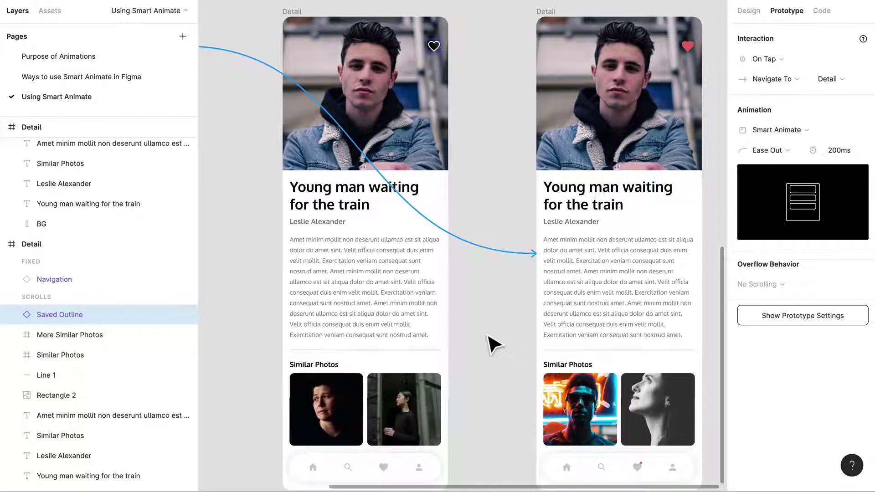
scroll(494, 344, up, 1)
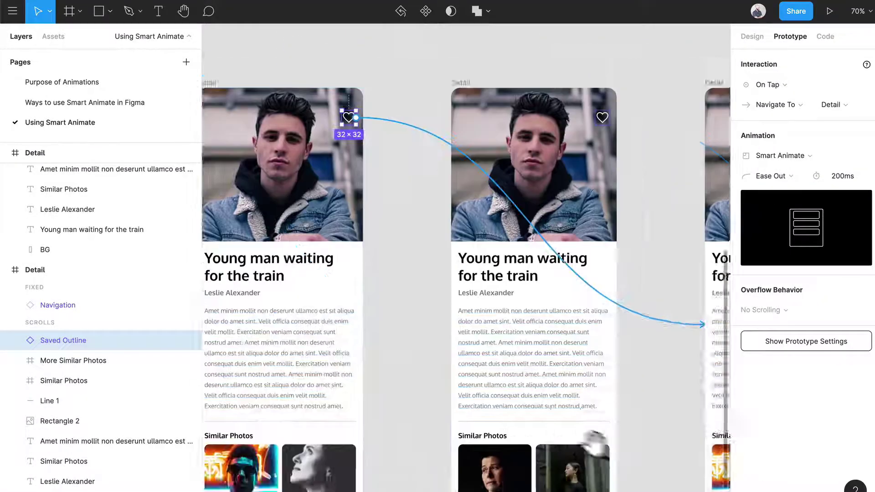
Select the young man's photo in the first Explore frame, followed by the matching photo in the first Detail frame.
scroll(499, 352, down, 5)
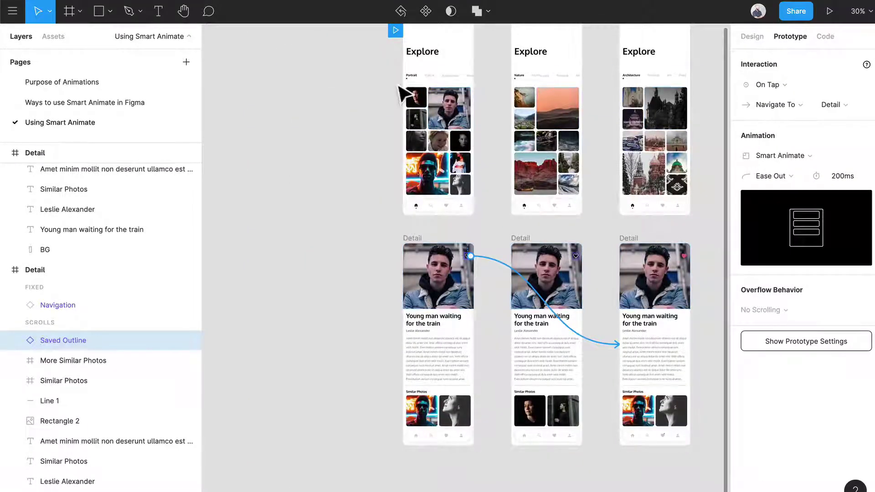
scroll(543, 106, up, 3)
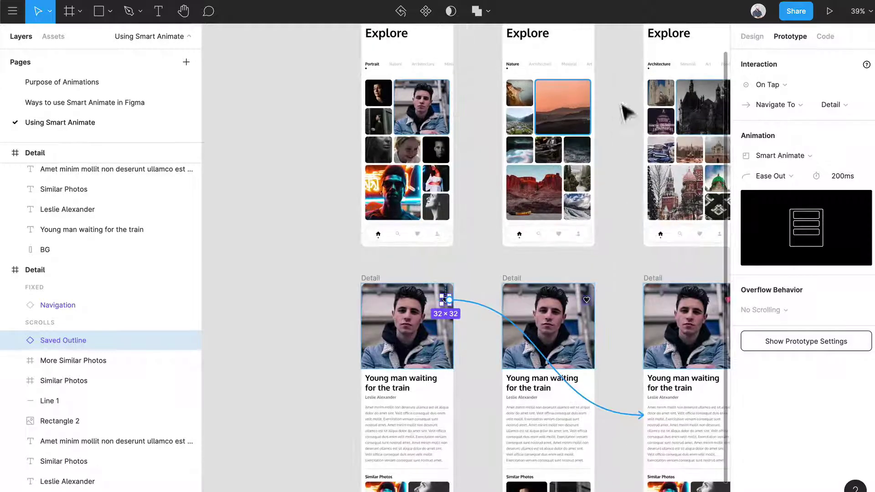
click(429, 111)
click(392, 340)
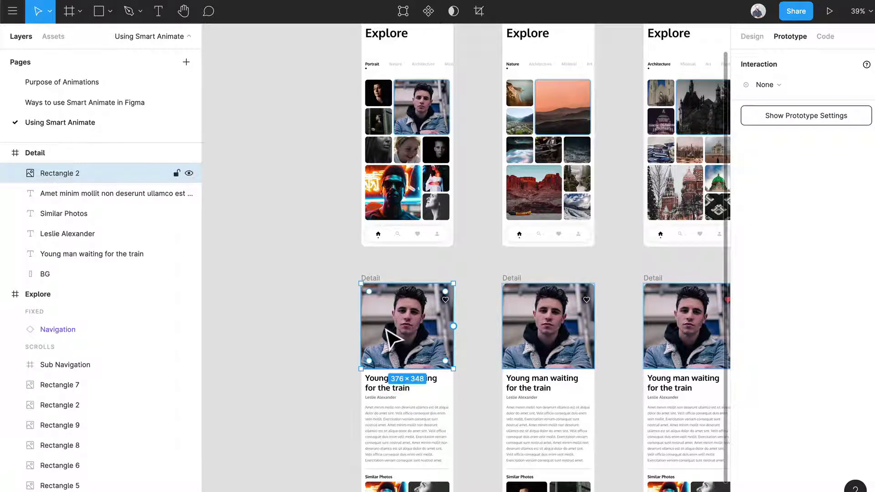
scroll(453, 368, down, 3)
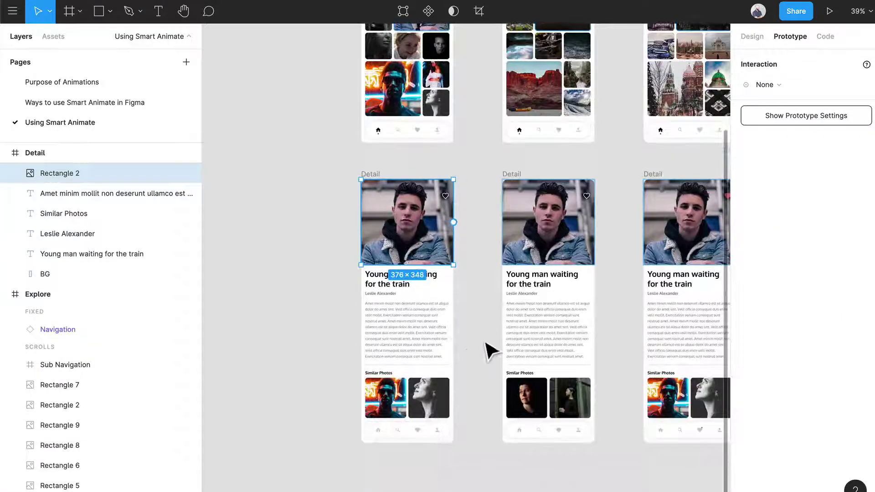
Examine the third Detail frame's navigation bar up close, focusing on the heart's notification dot.
drag(487, 345, 426, 368)
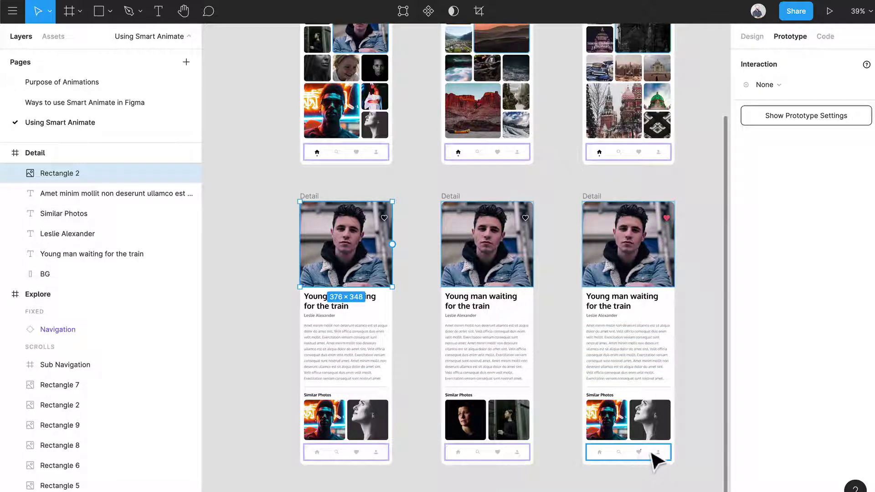
scroll(648, 456, up, 10)
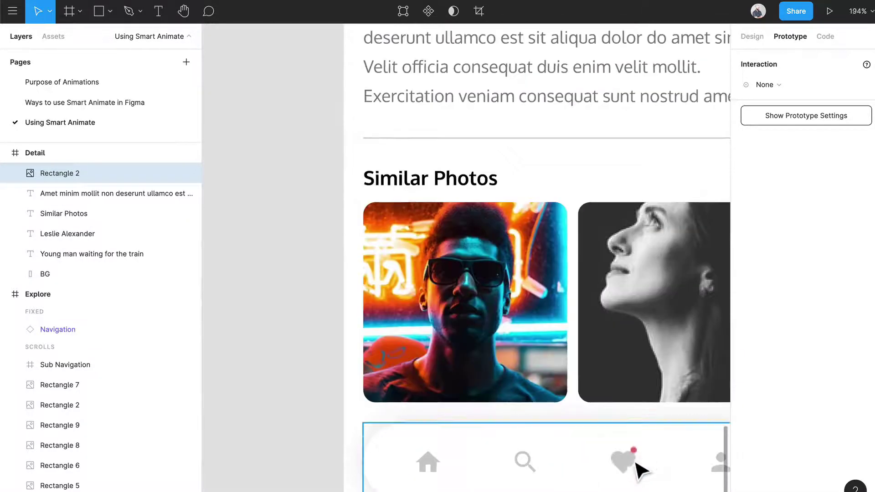
scroll(640, 468, down, 8)
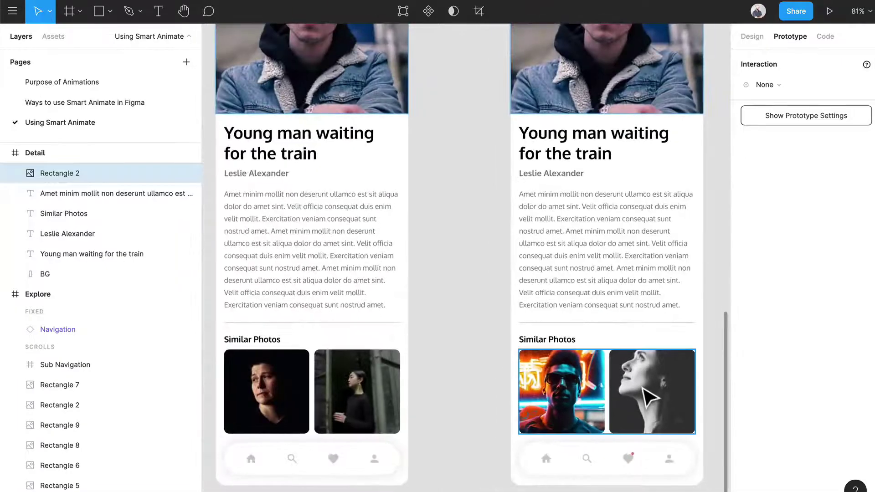
Test saving the photo with the outline heart in the prototype preview, and close the preview.
click(202, 7)
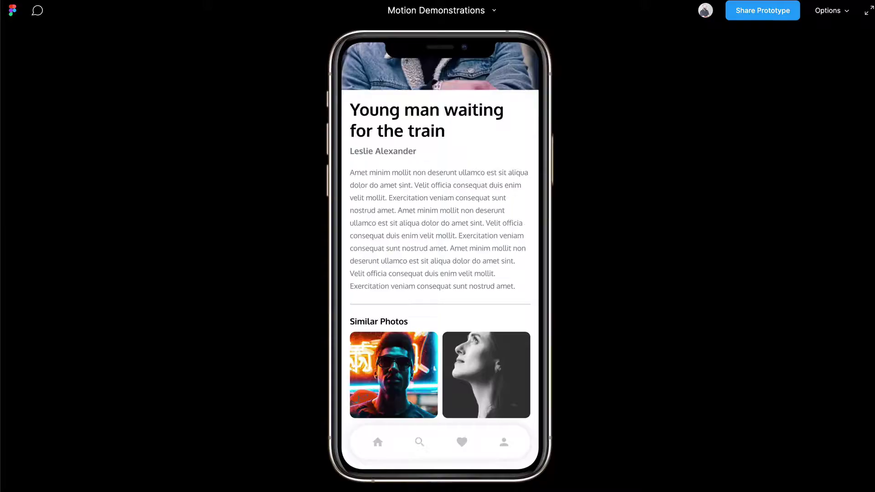
scroll(488, 185, up, 3)
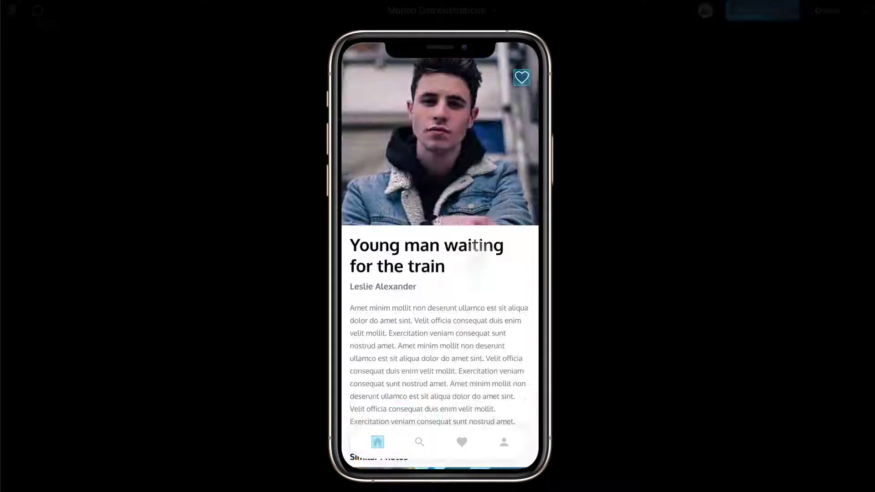
click(522, 77)
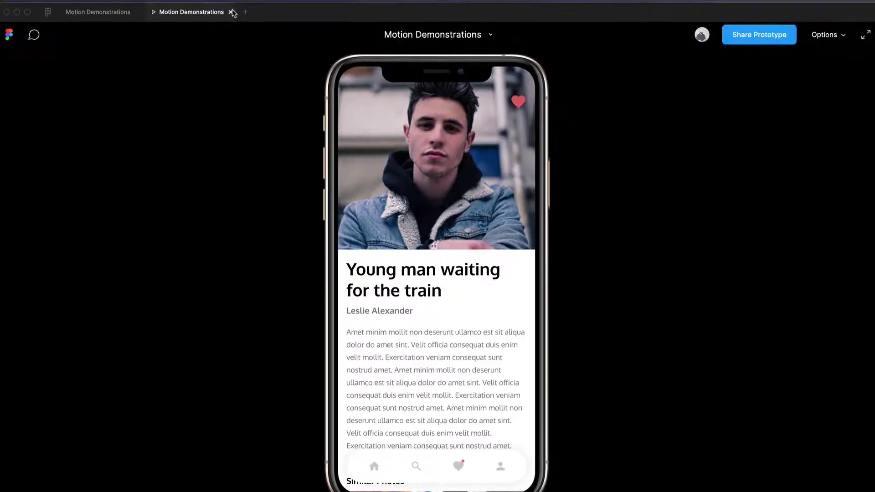
click(232, 12)
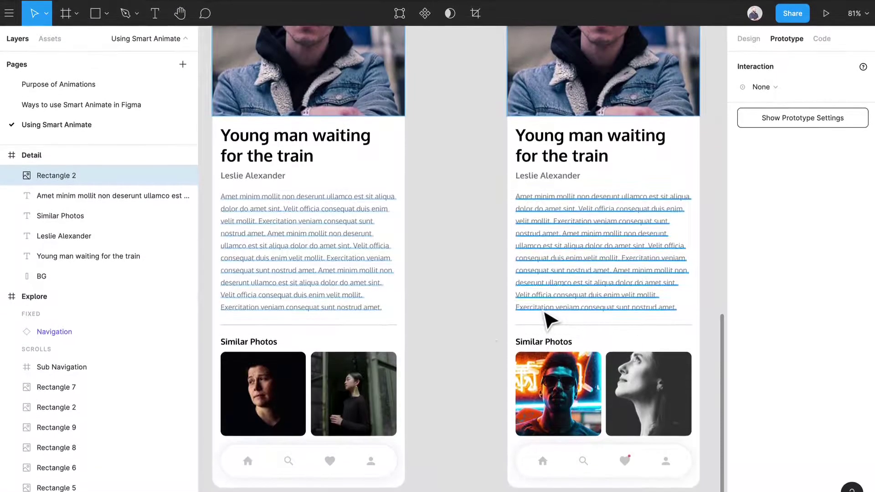
Review the Explore and Detail frames together, comparing their photos, save hearts, and Similar Photos.
scroll(475, 323, down, 5)
scroll(475, 323, up, 4)
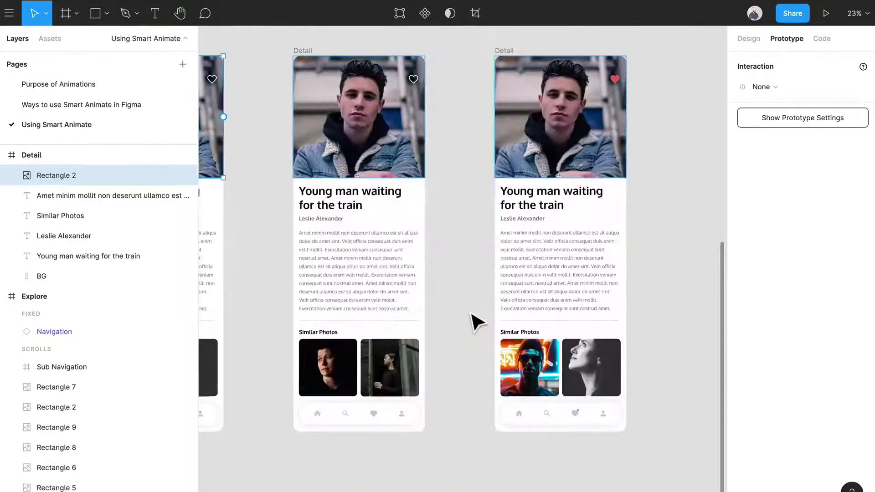
drag(465, 313, 580, 479)
scroll(529, 338, down, 1)
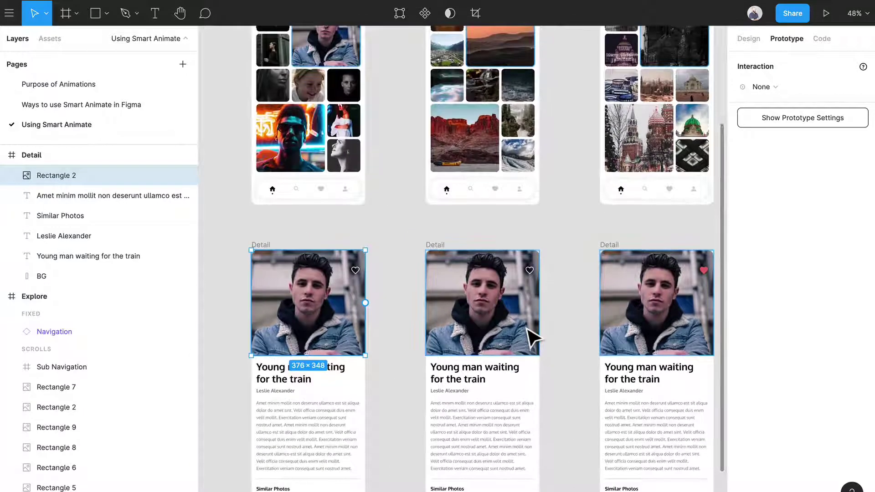
scroll(534, 338, up, 5)
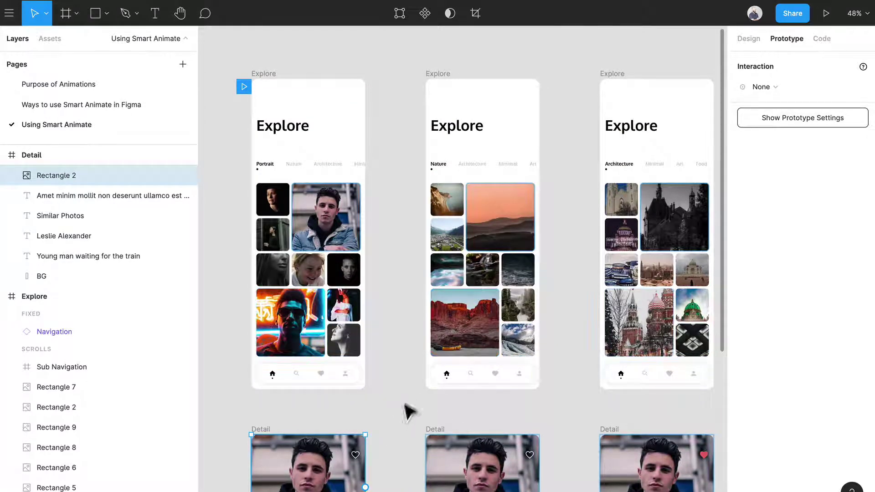
drag(412, 404, 395, 364)
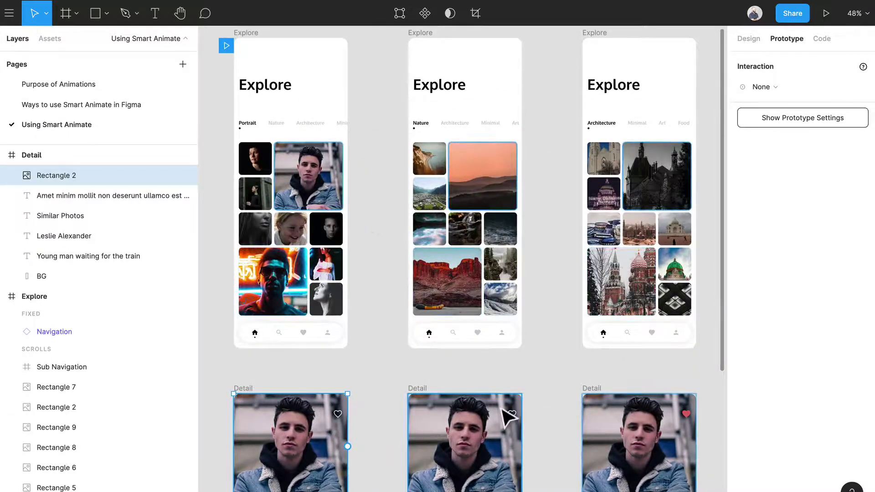
drag(503, 409, 521, 261)
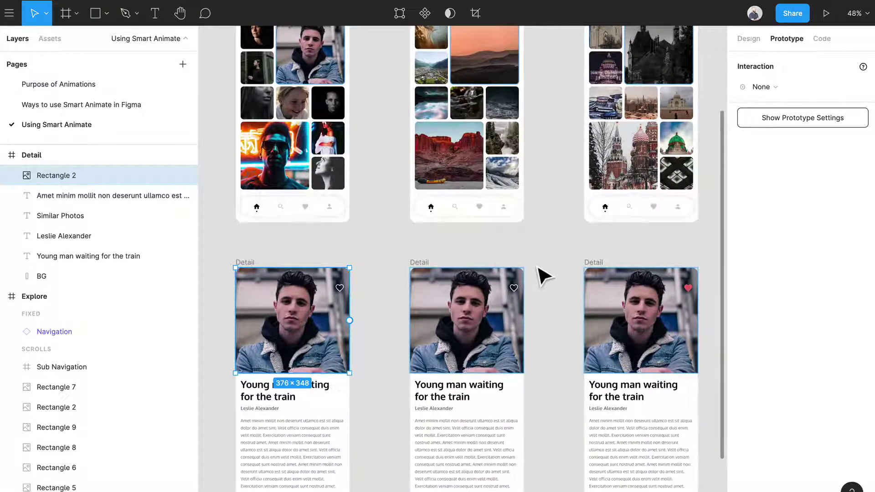
scroll(545, 280, down, 4)
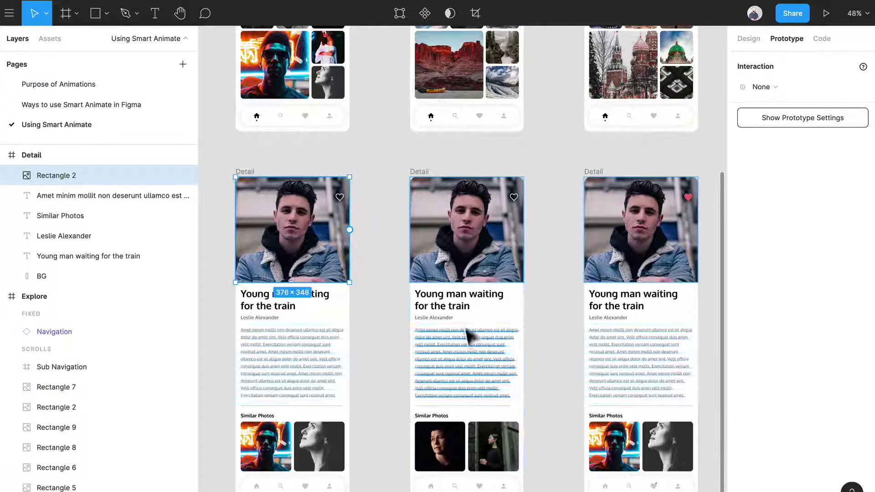
Clear the photo selection to show all prototype links, and inspect the Architecture tab's tap interaction in the third Explore frame.
click(563, 198)
scroll(563, 228, up, 3)
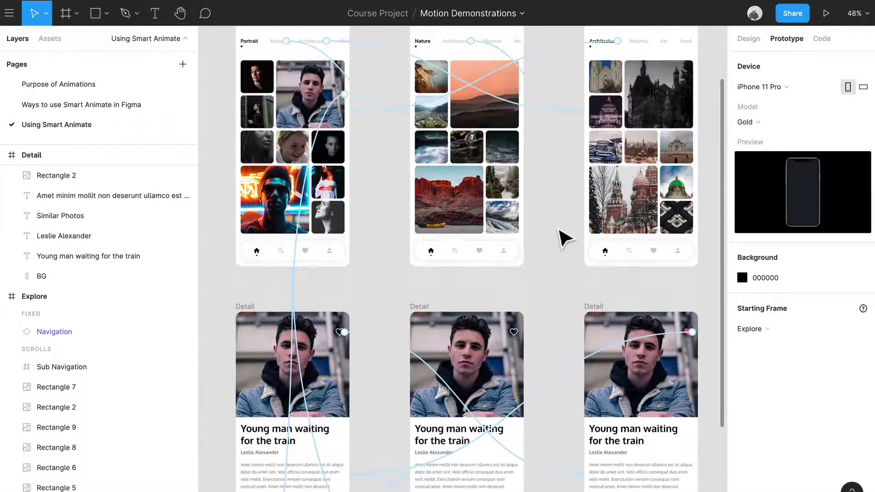
scroll(563, 234, up, 5)
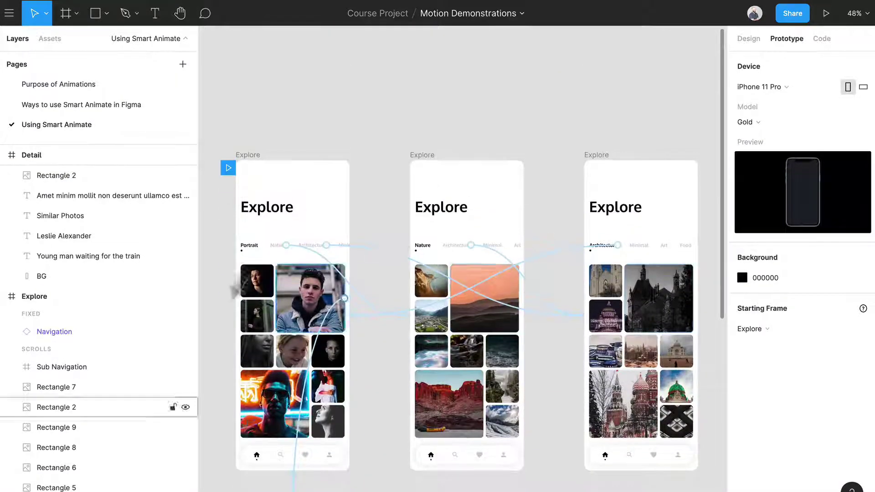
scroll(594, 351, down, 1)
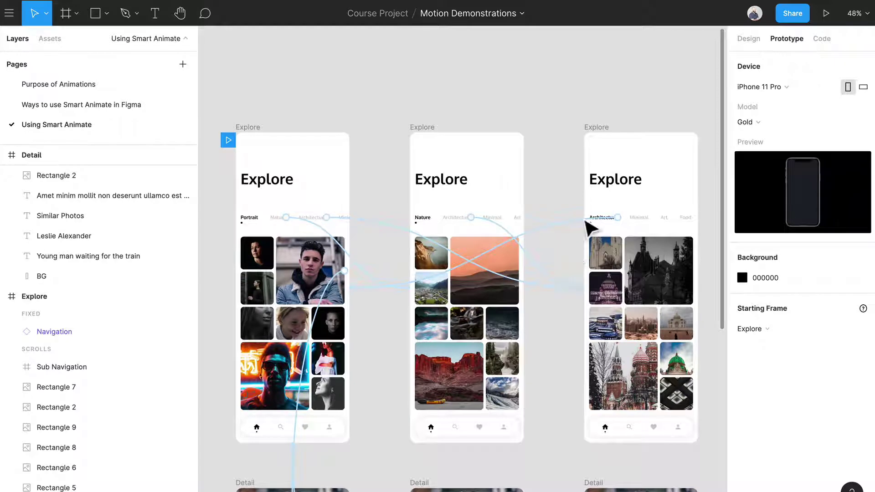
click(575, 232)
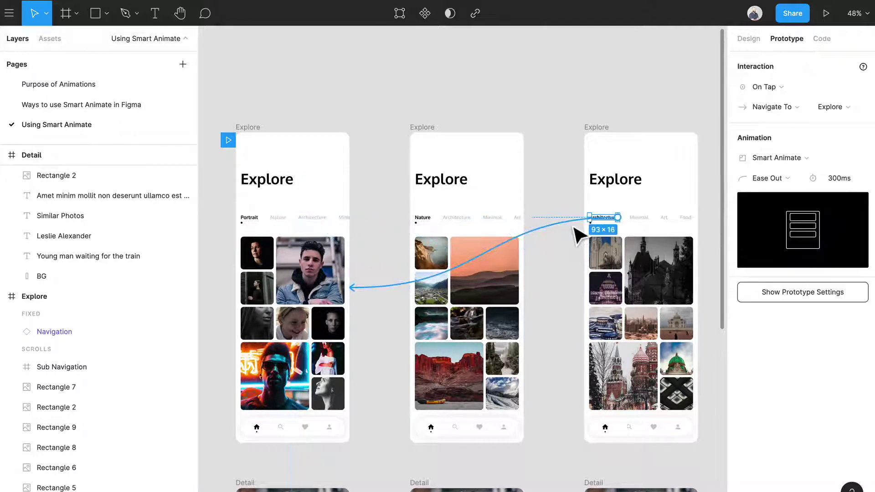